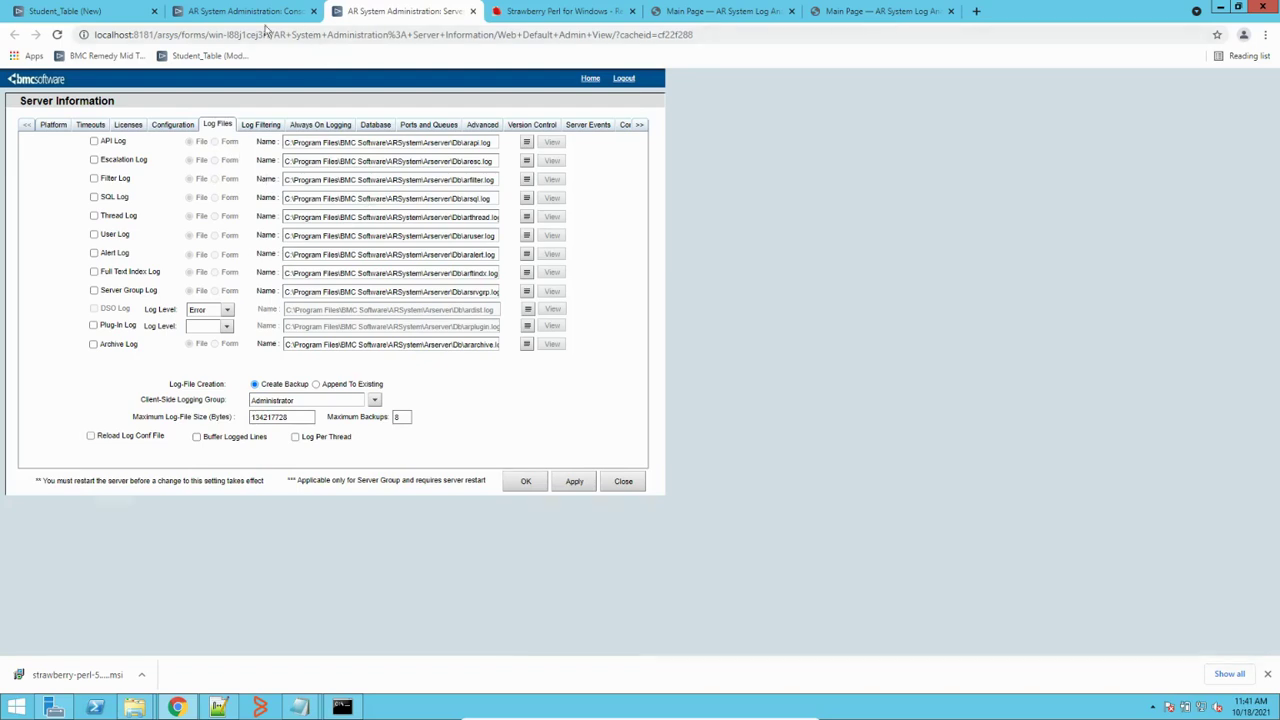
# Enable the Escalation, Filter and SQL logs in the Server Information log file settings.
pyautogui.click(228, 14)
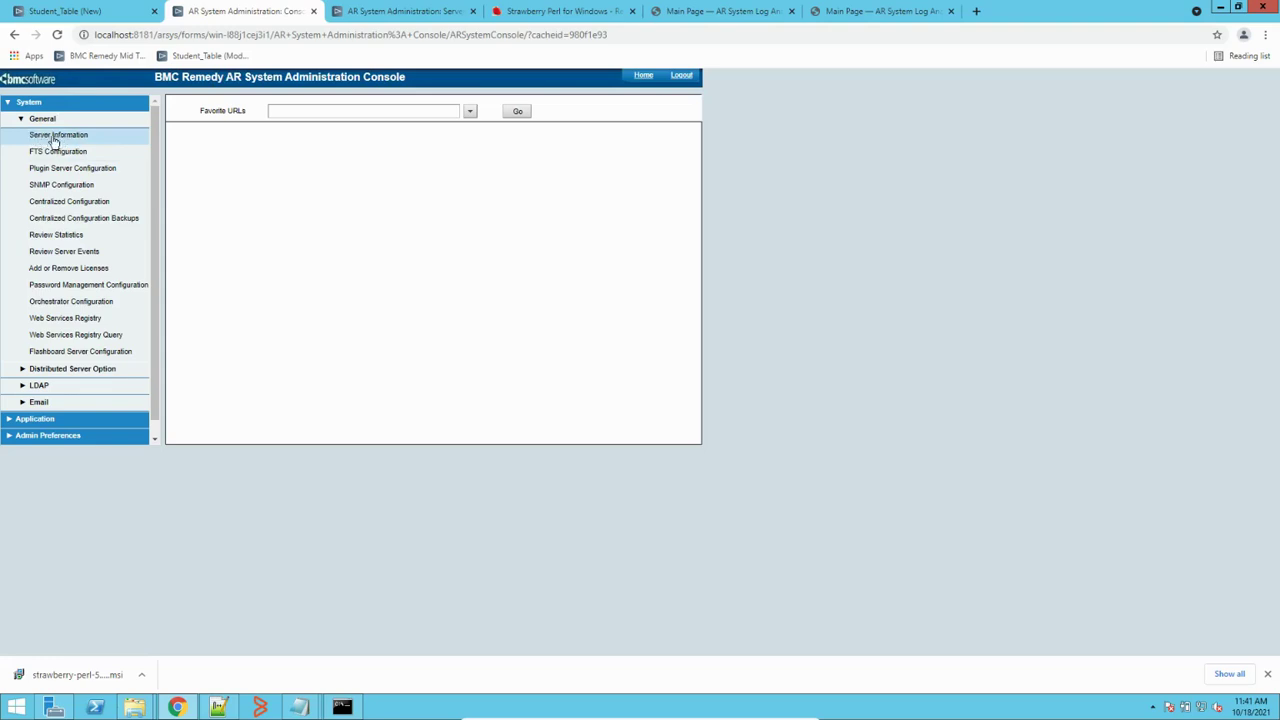
pyautogui.click(399, 12)
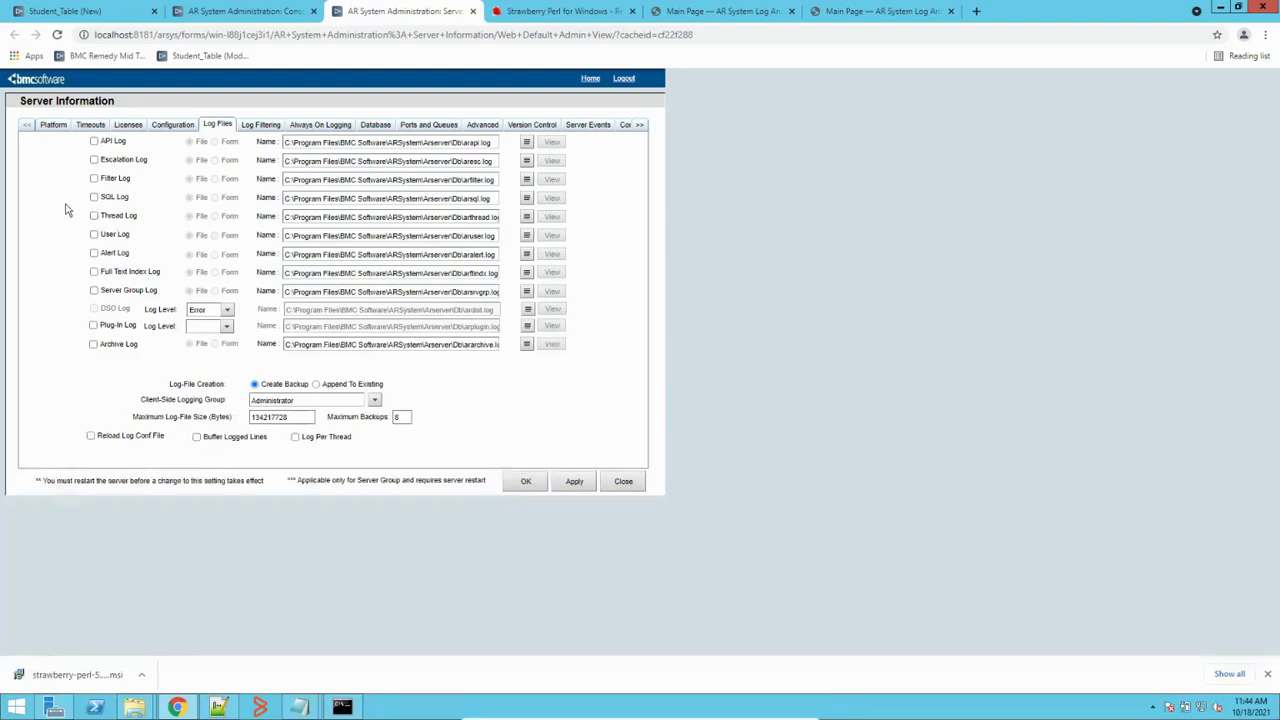
pyautogui.click(94, 179)
pyautogui.click(94, 198)
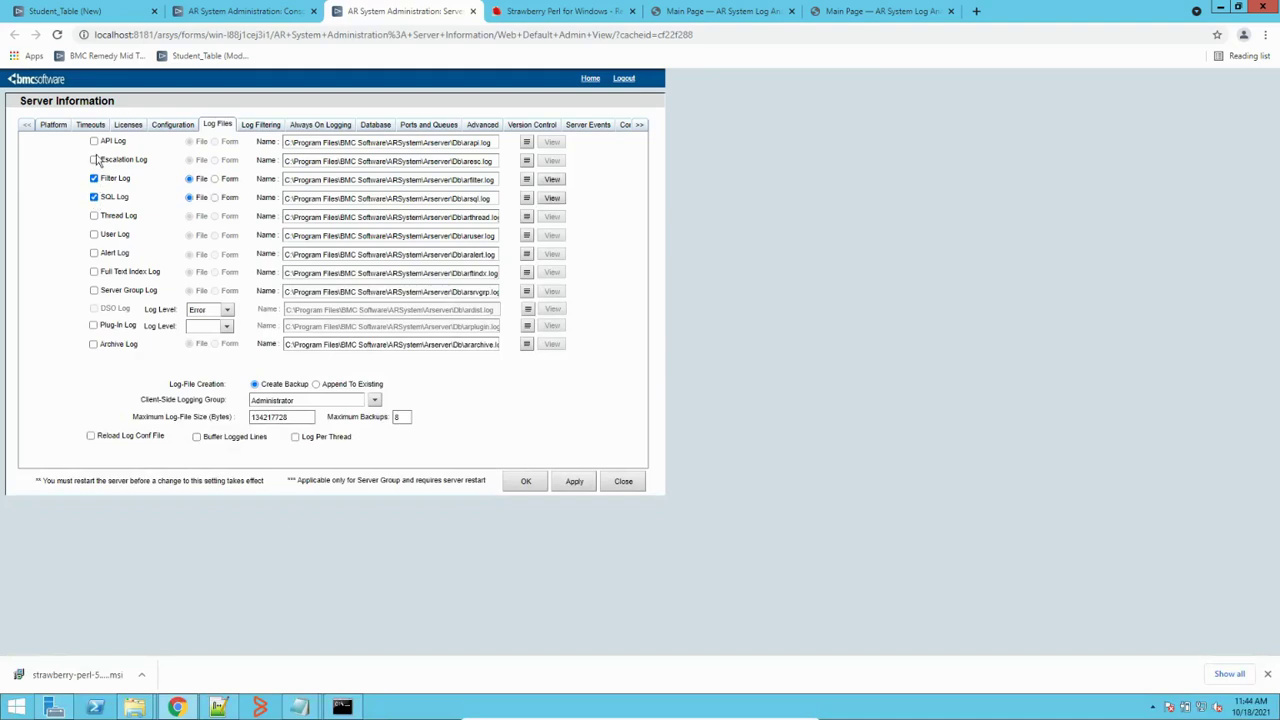
pyautogui.click(94, 160)
# Set the Escalation Log file to C:\Program Files\BMC Software\ARSystem\Arserver\Db\ardebug.log and copy that full path.
pyautogui.click(526, 160)
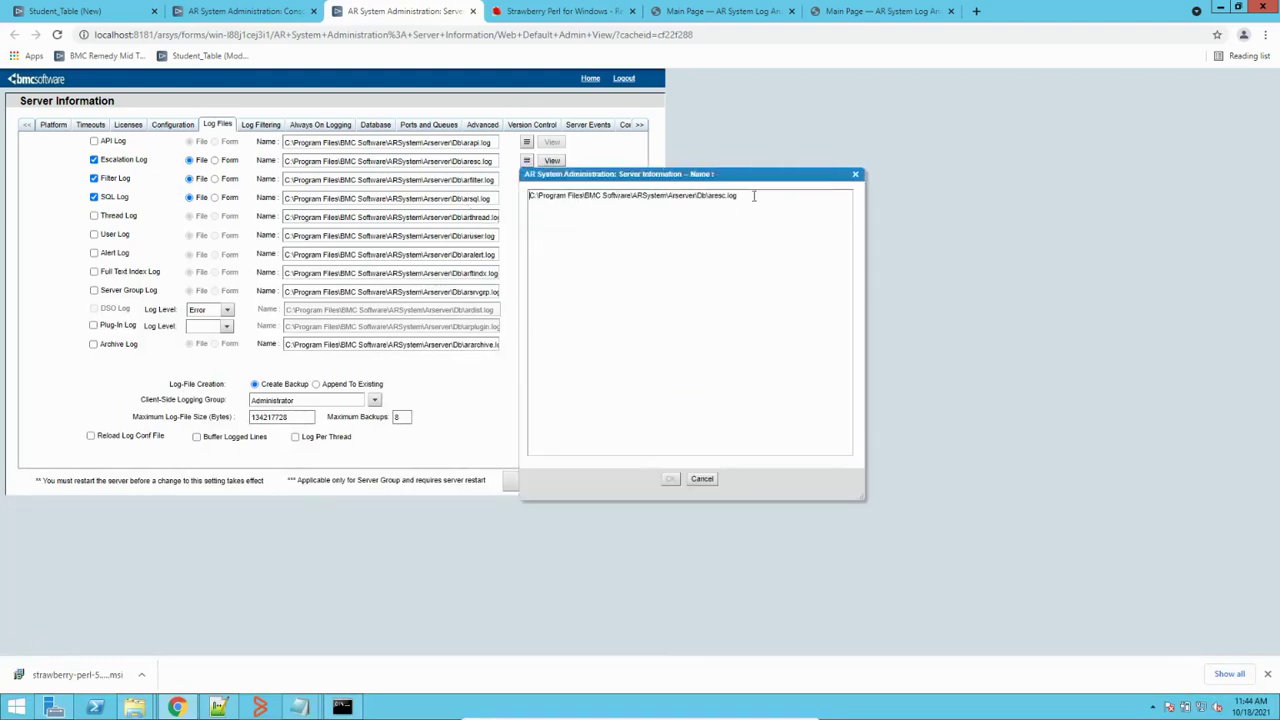
pyautogui.moveTo(708, 195); pyautogui.dragTo(754, 195)
pyautogui.write('ardebug.log')
pyautogui.moveTo(733, 196); pyautogui.dragTo(497, 198)
pyautogui.hotkey('ctrl', 'c')
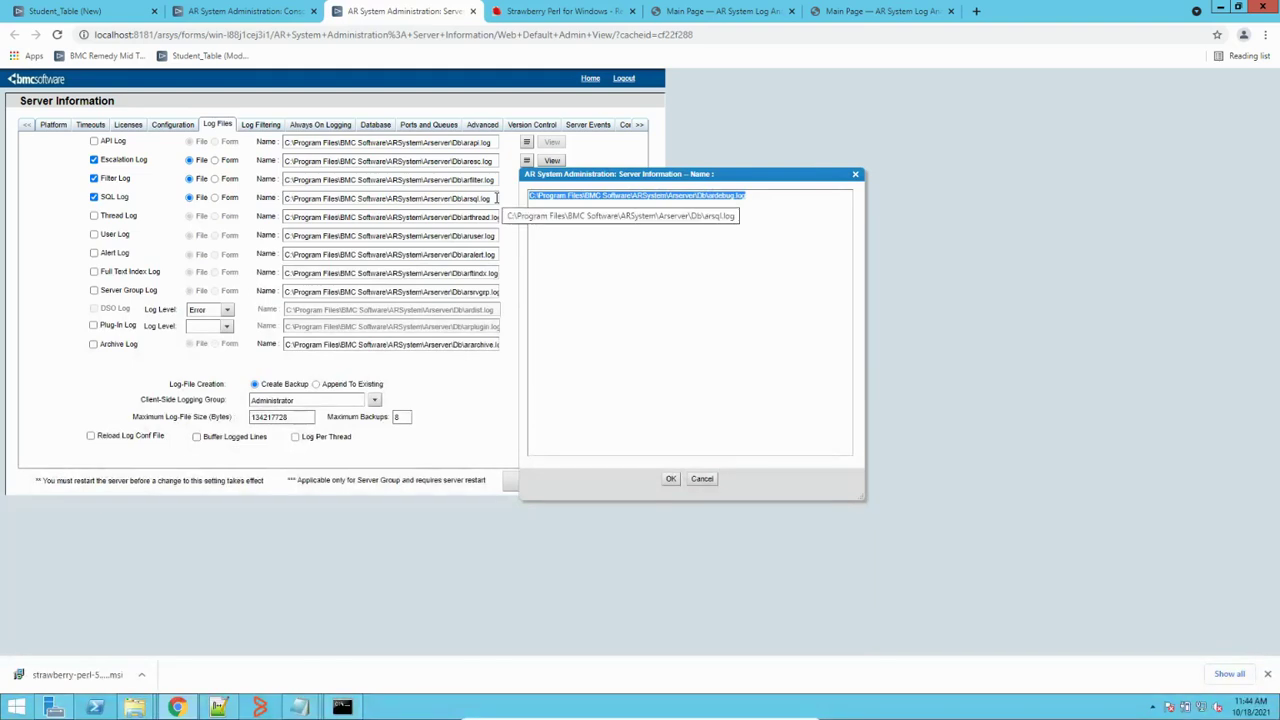
pyautogui.click(671, 478)
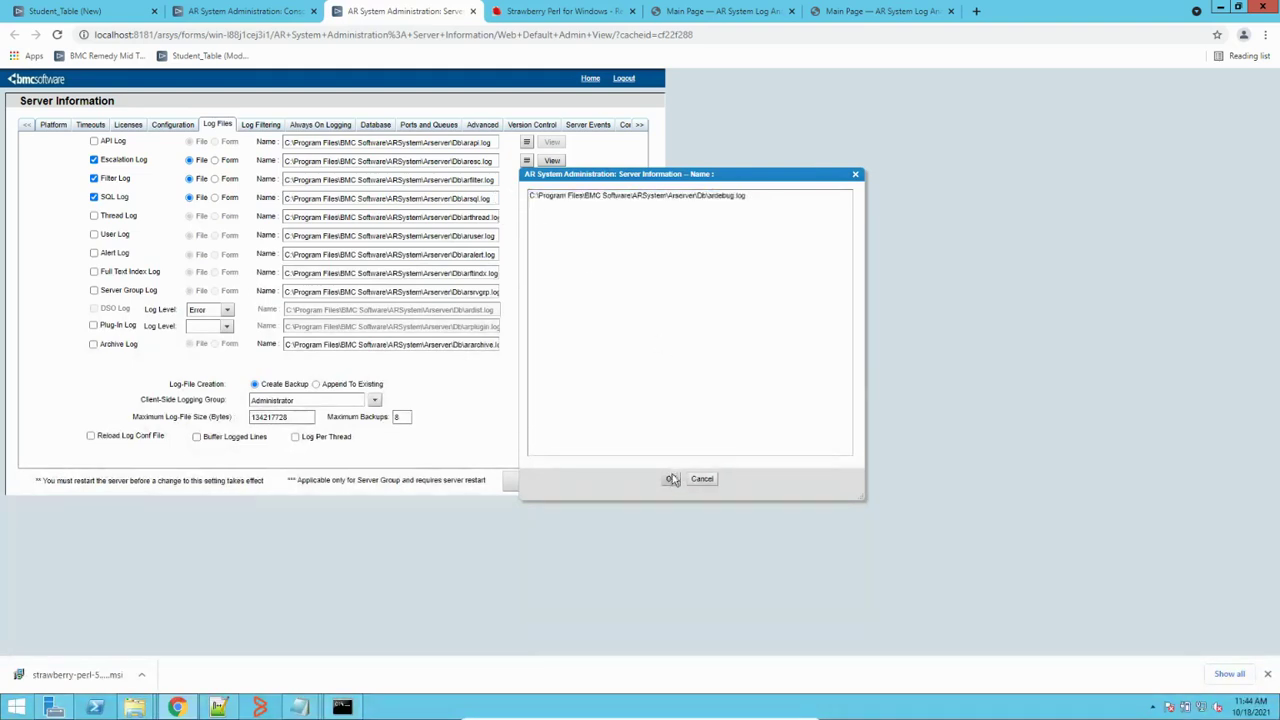
# Set the Filter Log file to the copied path C:\Program Files\BMC Software\ARSystem\Arserver\Db\ardebug.log.
pyautogui.click(526, 179)
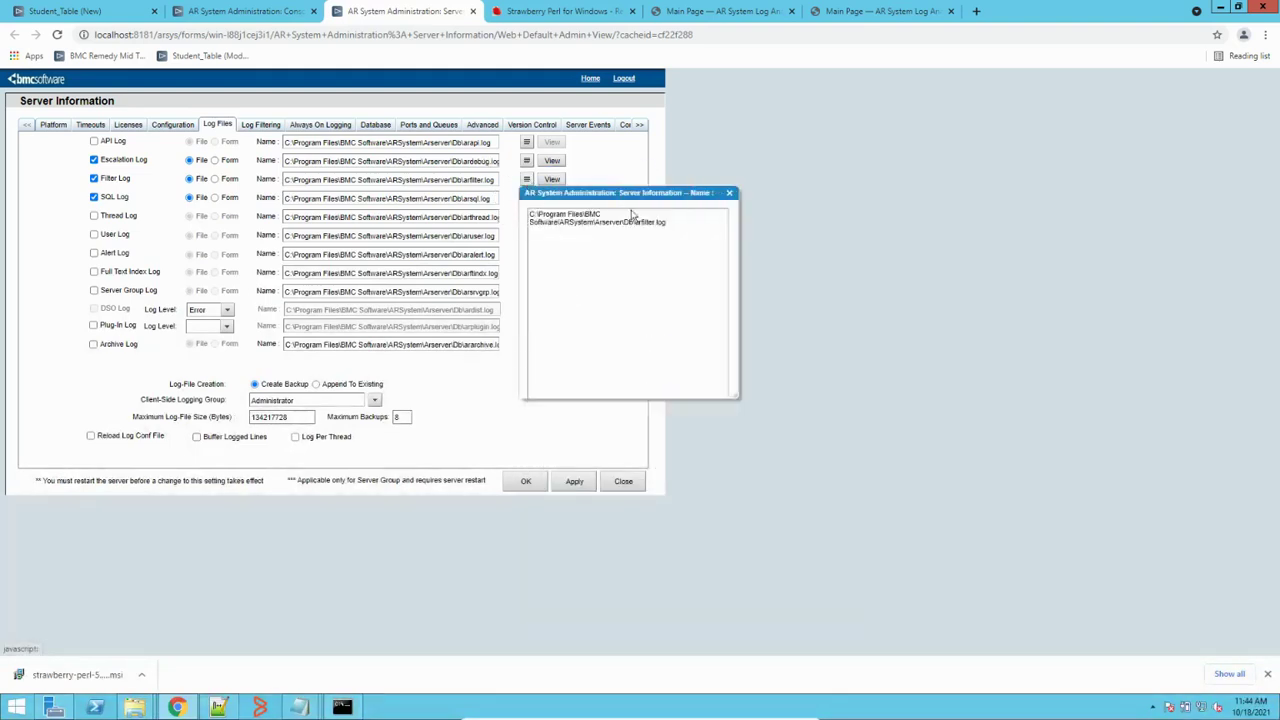
pyautogui.moveTo(745, 214); pyautogui.dragTo(427, 215)
pyautogui.hotkey('ctrl', 'a')
pyautogui.hotkey('ctrl', 'v')
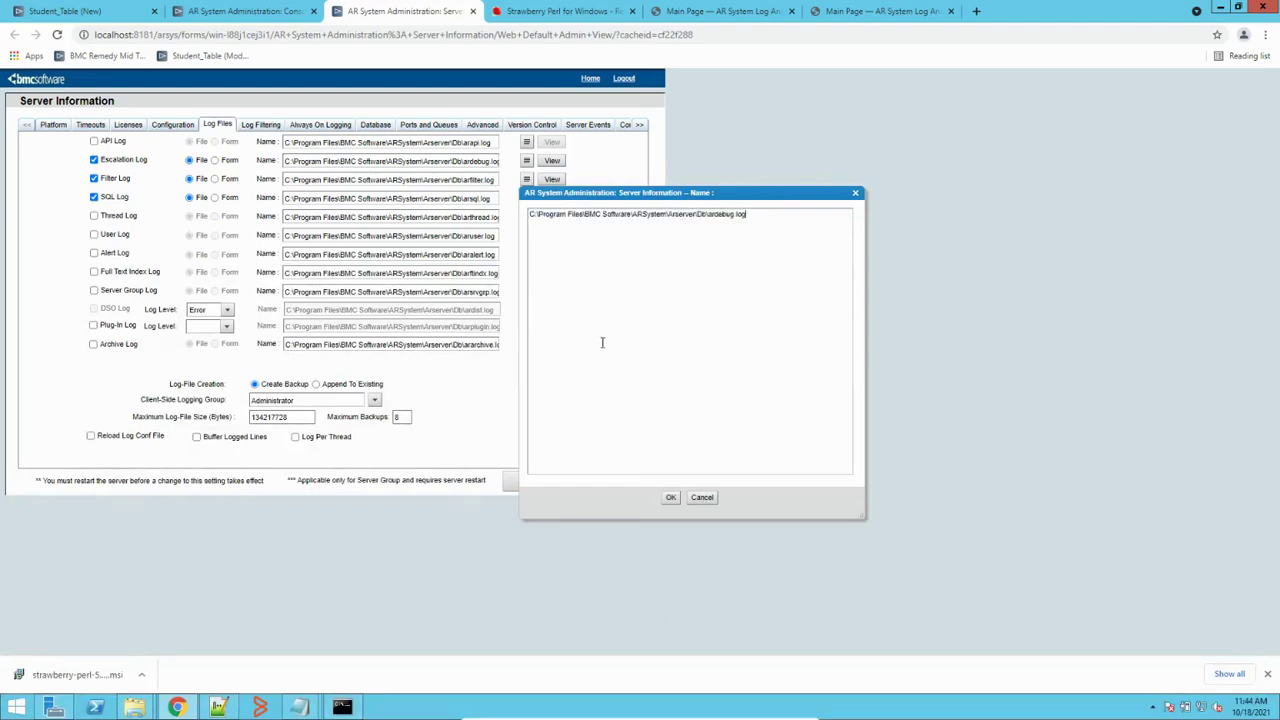
pyautogui.click(671, 497)
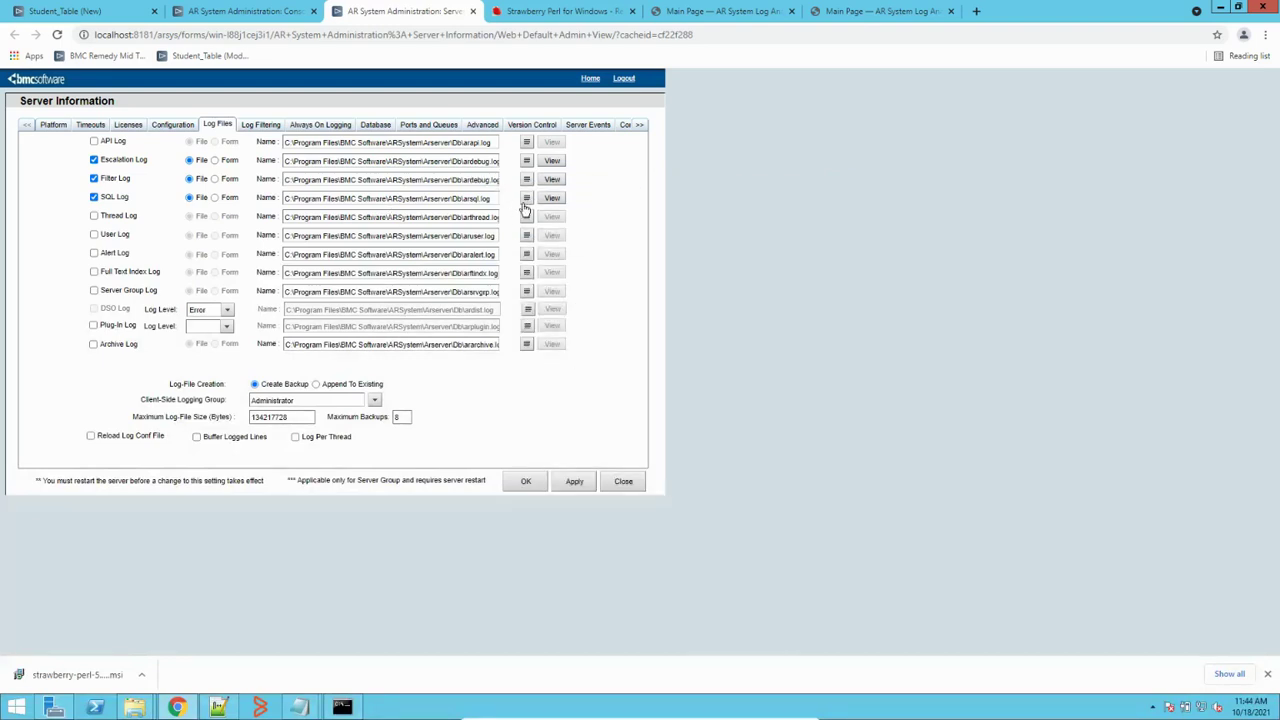
# Point the SQL Log to the same ardebug.log path and apply the log settings.
pyautogui.click(526, 200)
pyautogui.moveTo(753, 239); pyautogui.dragTo(467, 232)
pyautogui.hotkey('ctrl', 'v')
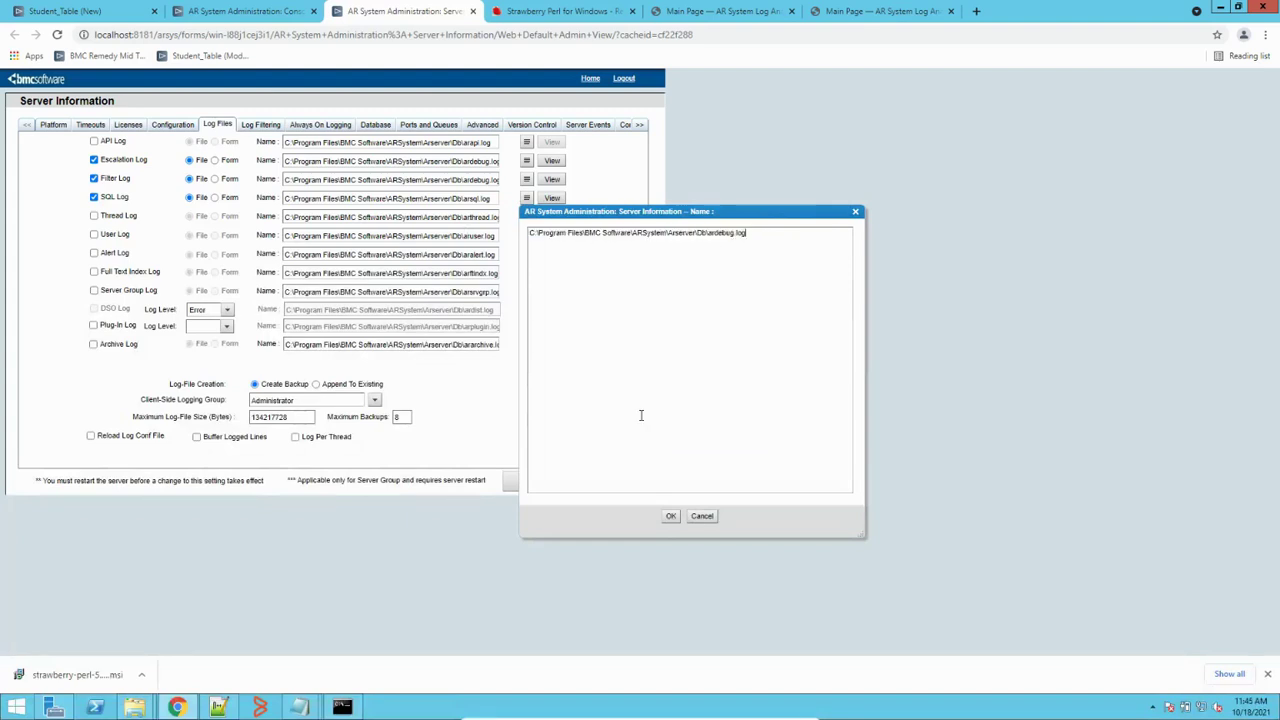
pyautogui.click(671, 516)
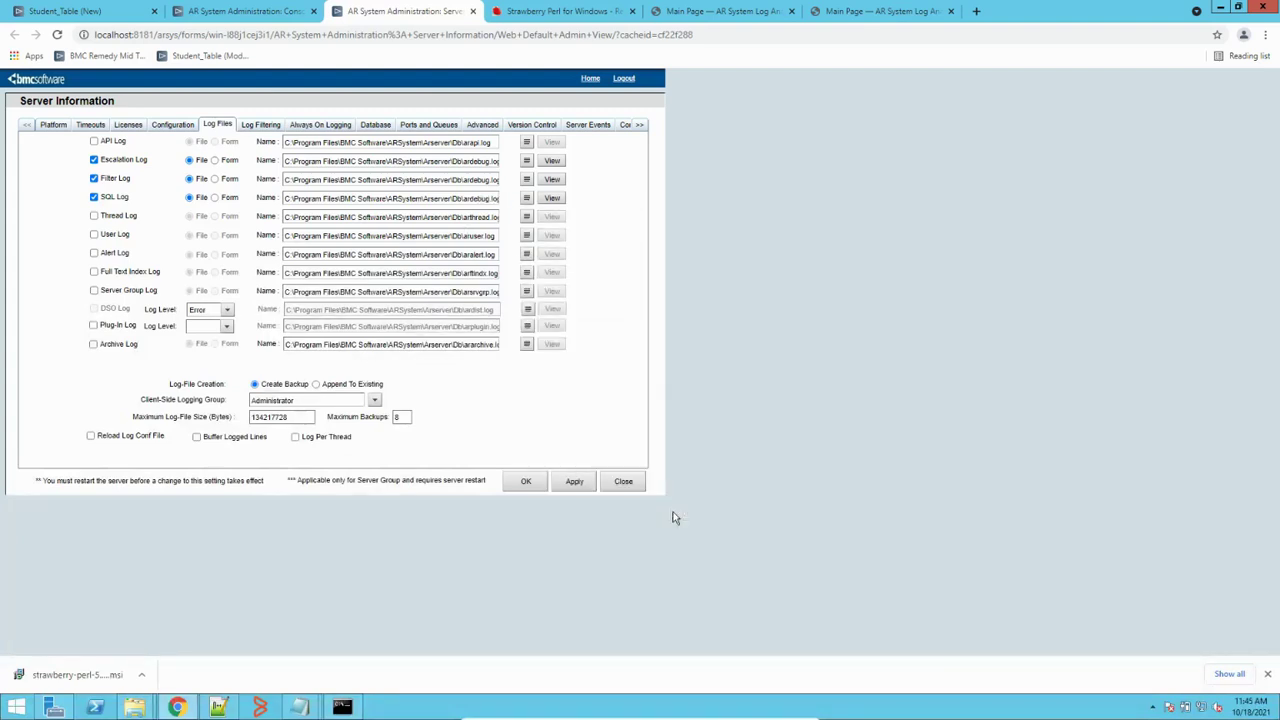
pyautogui.click(574, 482)
# Search all Student_Table records, add a surname to the student's name in the 19th record, and save it.
pyautogui.click(89, 14)
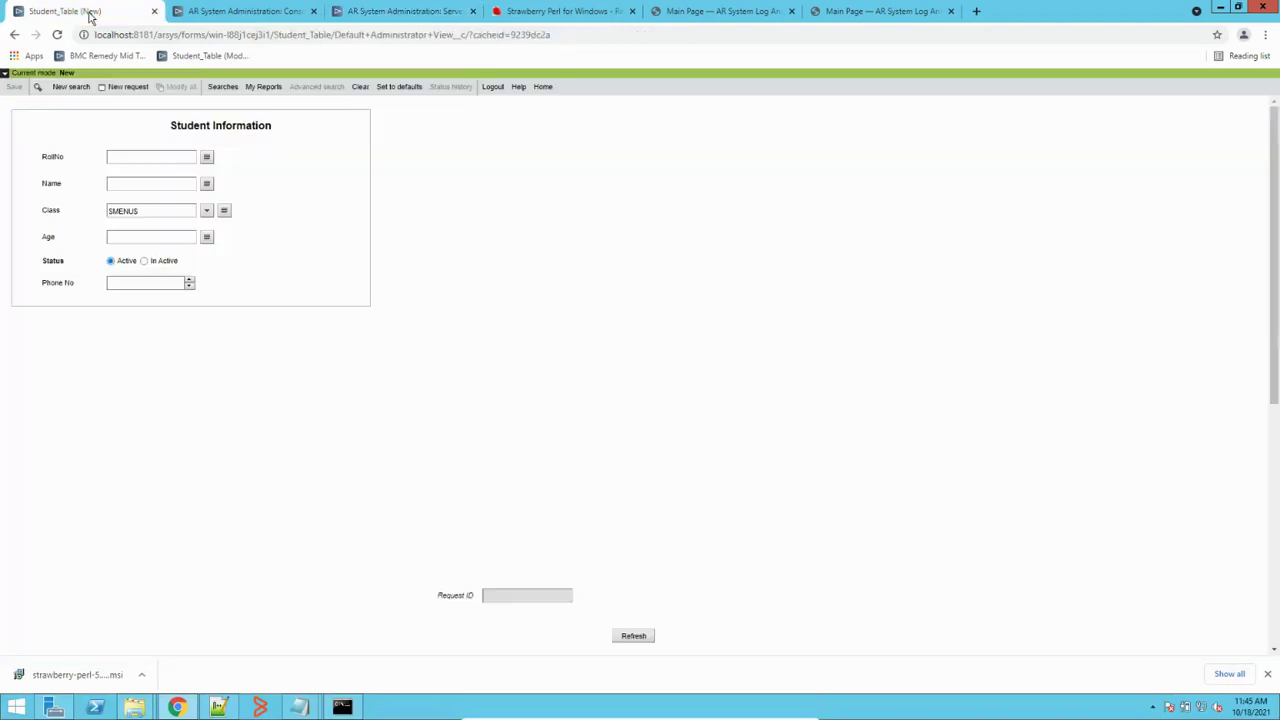
pyautogui.click(71, 88)
pyautogui.click(17, 87)
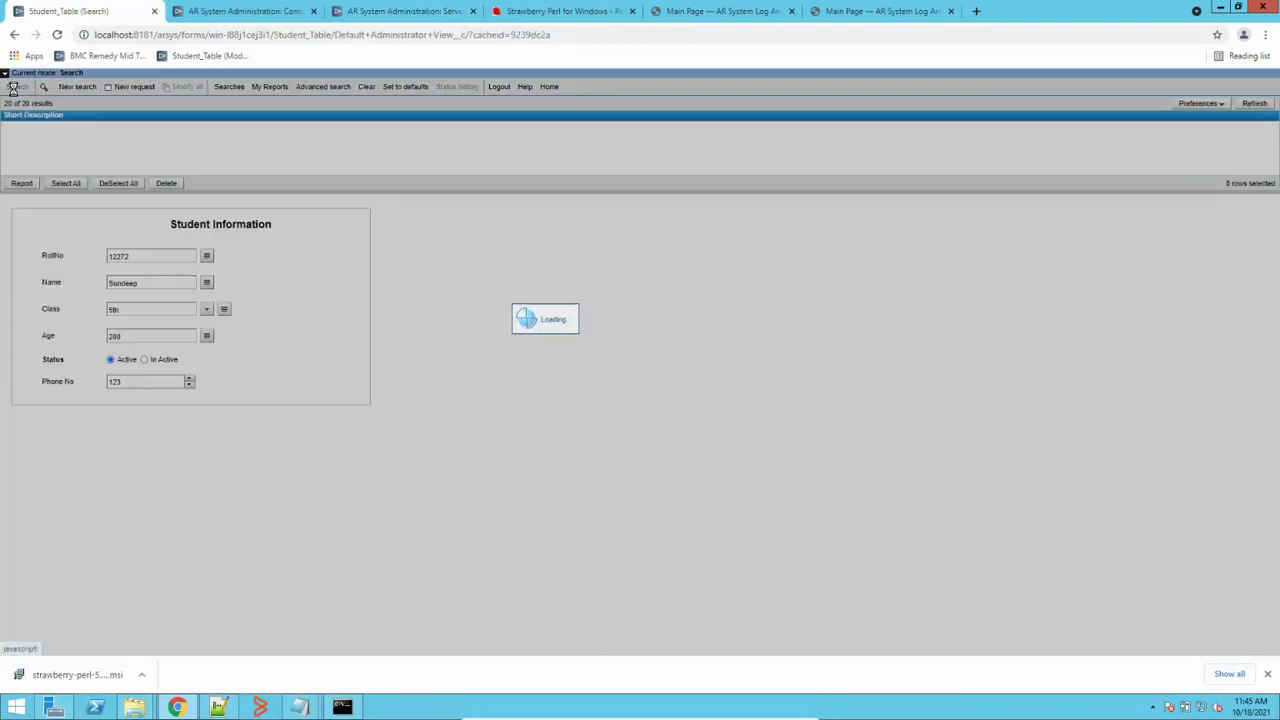
pyautogui.click(78, 153)
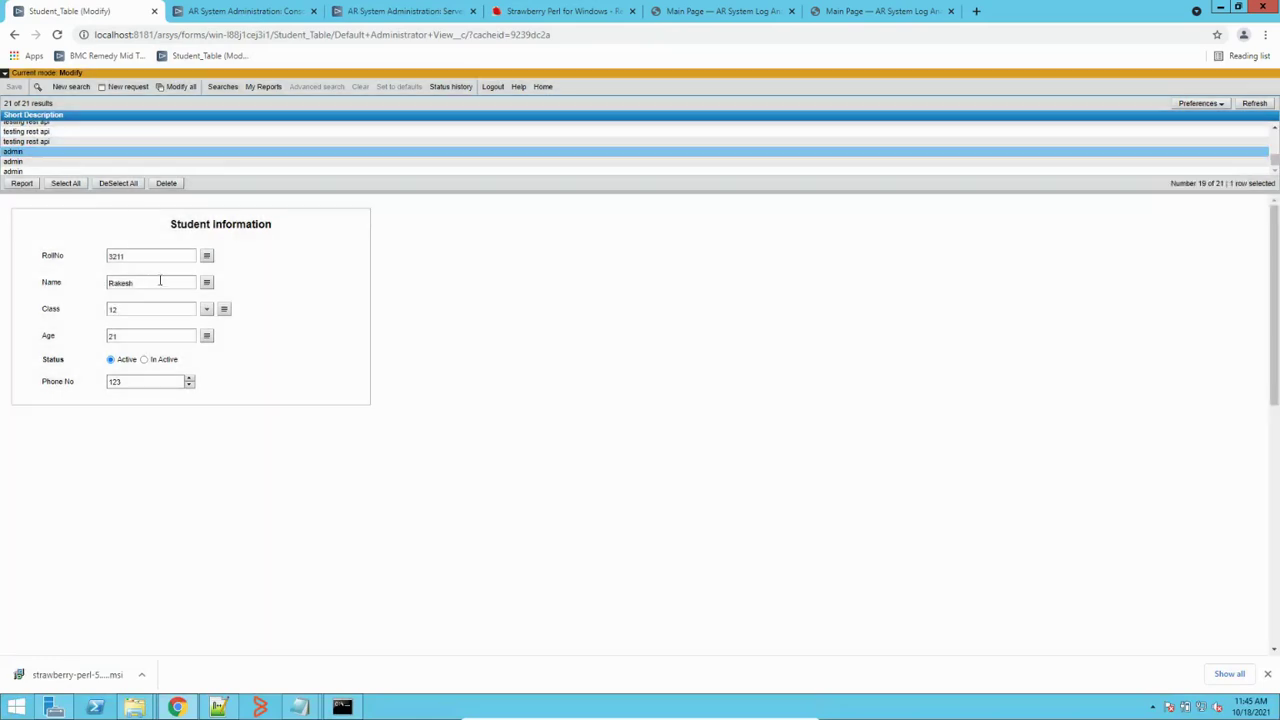
pyautogui.click(159, 283)
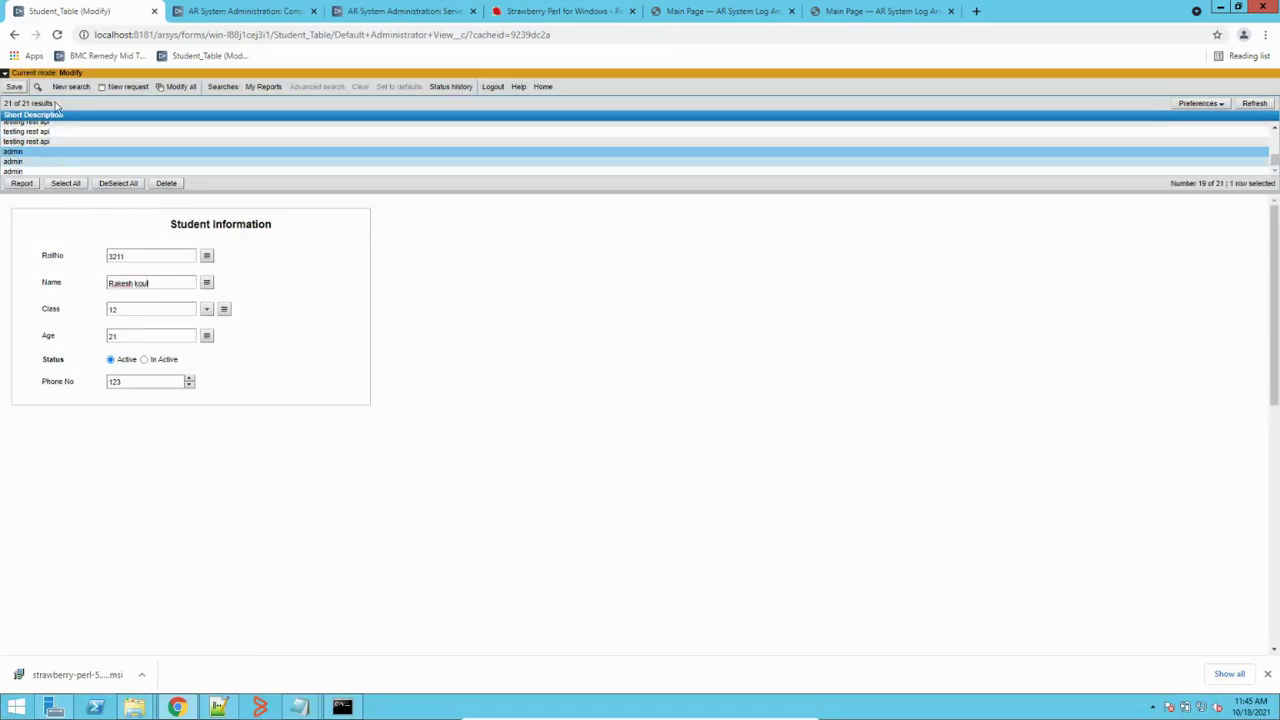
pyautogui.click(14, 87)
# Create and save a new Student_Table record, filling in the roll number, student's name, class and phone number.
pyautogui.click(127, 87)
pyautogui.click(169, 156)
pyautogui.write('9')
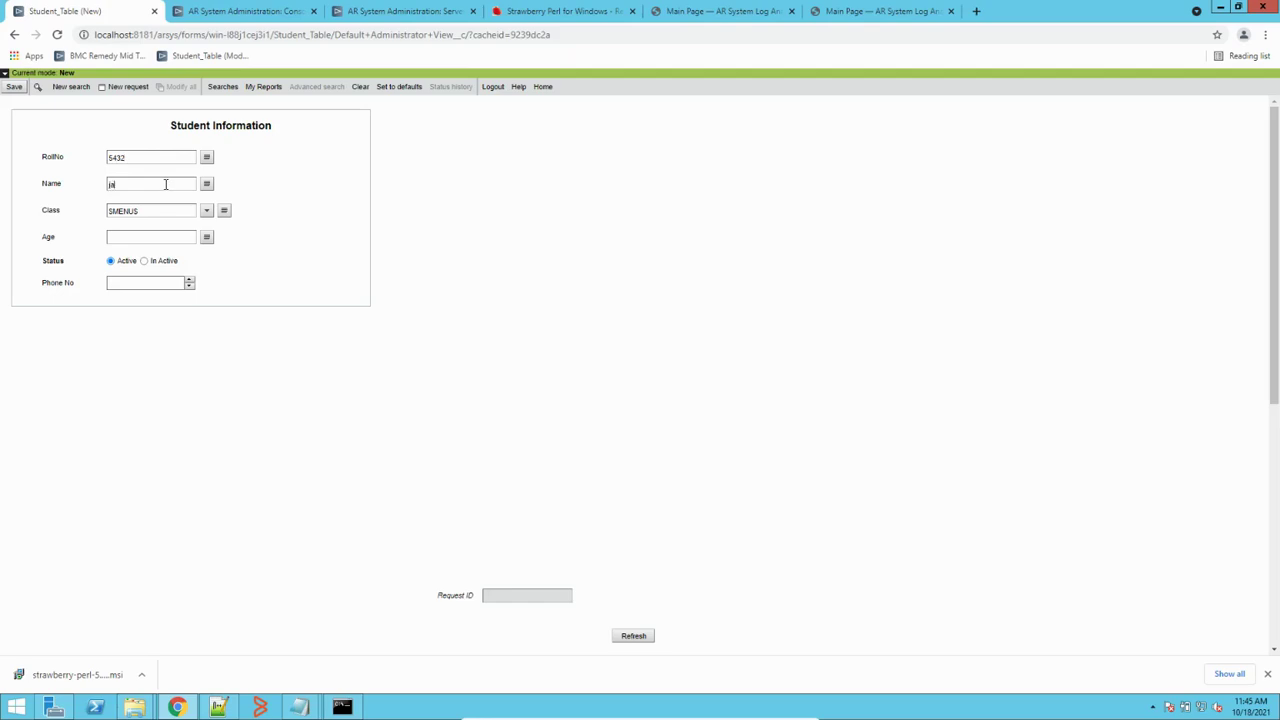
pyautogui.click(207, 211)
pyautogui.click(210, 246)
pyautogui.click(156, 284)
pyautogui.write('6')
pyautogui.click(13, 87)
# Open the Escalation Log's contents from the Server Information log file settings.
pyautogui.click(376, 12)
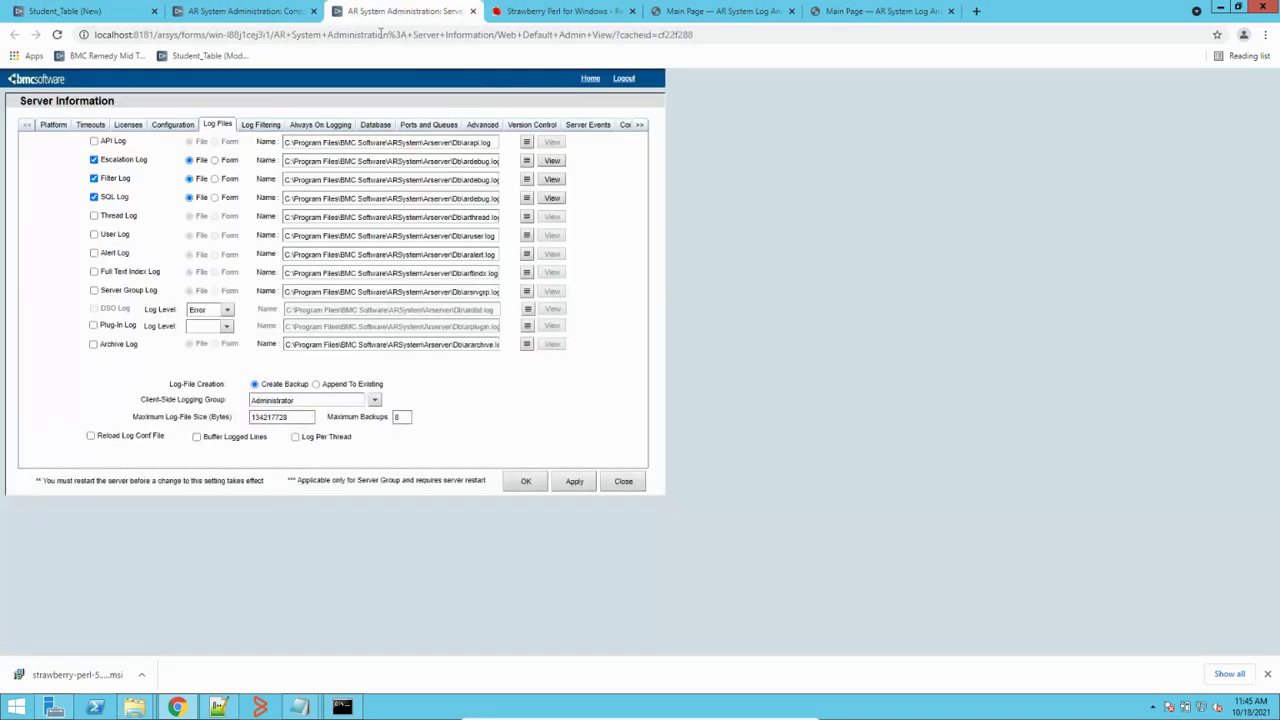
pyautogui.click(551, 164)
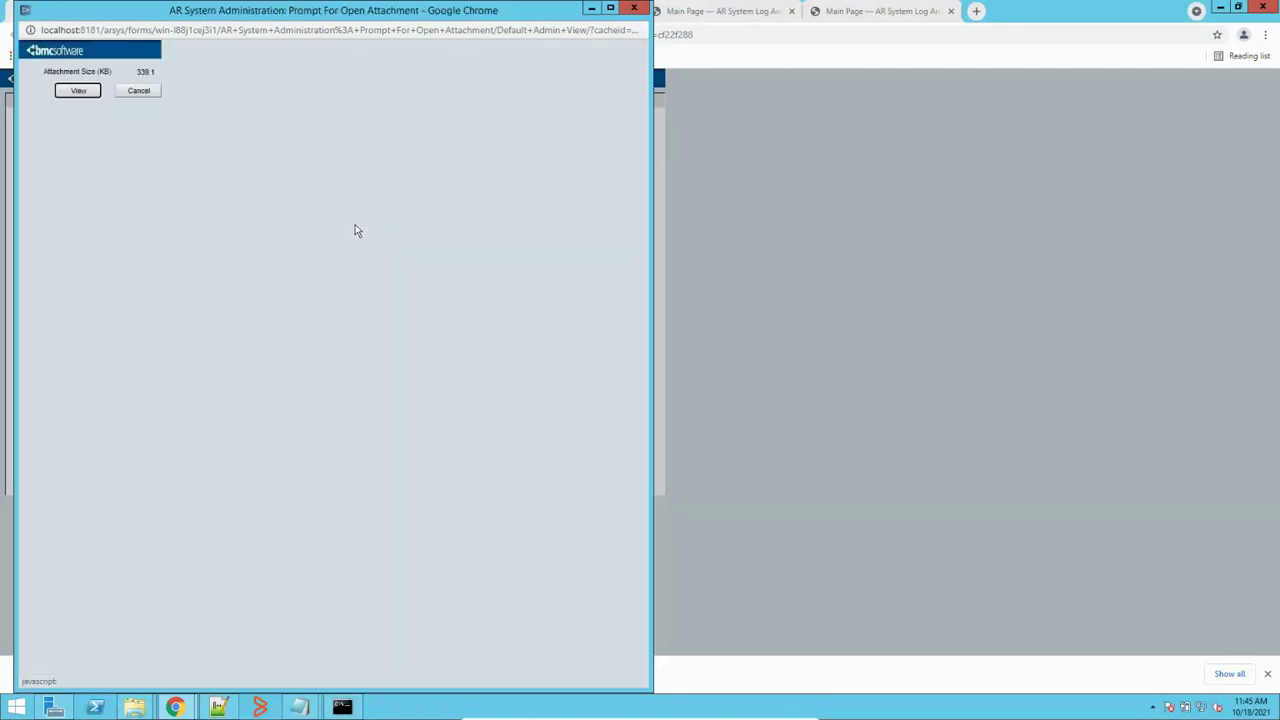
pyautogui.click(80, 92)
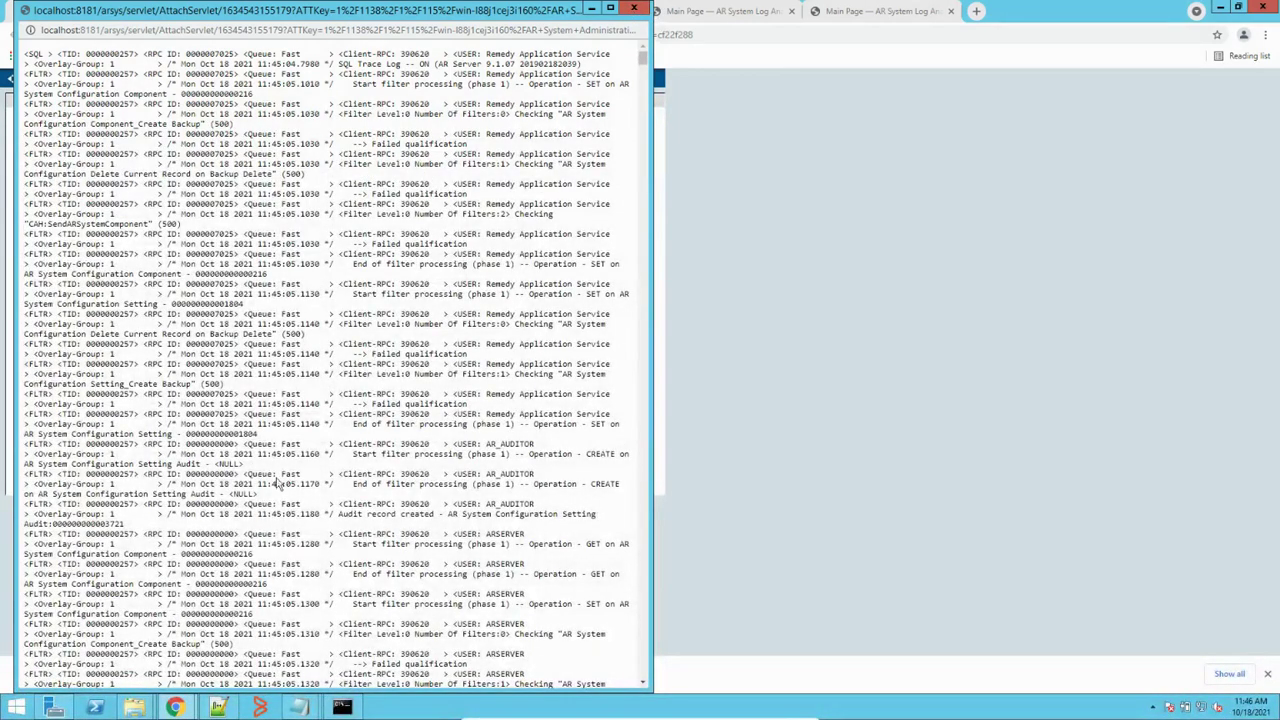
# Bring up the Arserver Db folder in File Explorer, refresh its listing and select the ardebug file.
pyautogui.moveTo(137, 707)
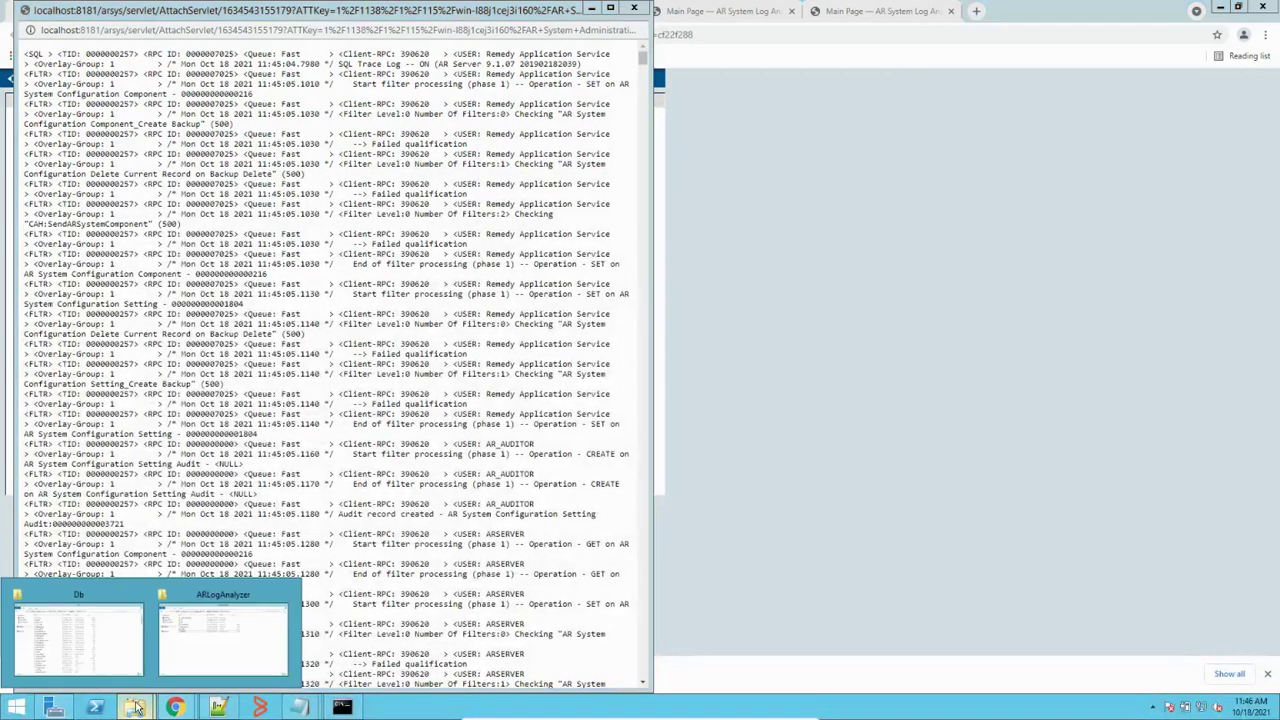
pyautogui.click(104, 640)
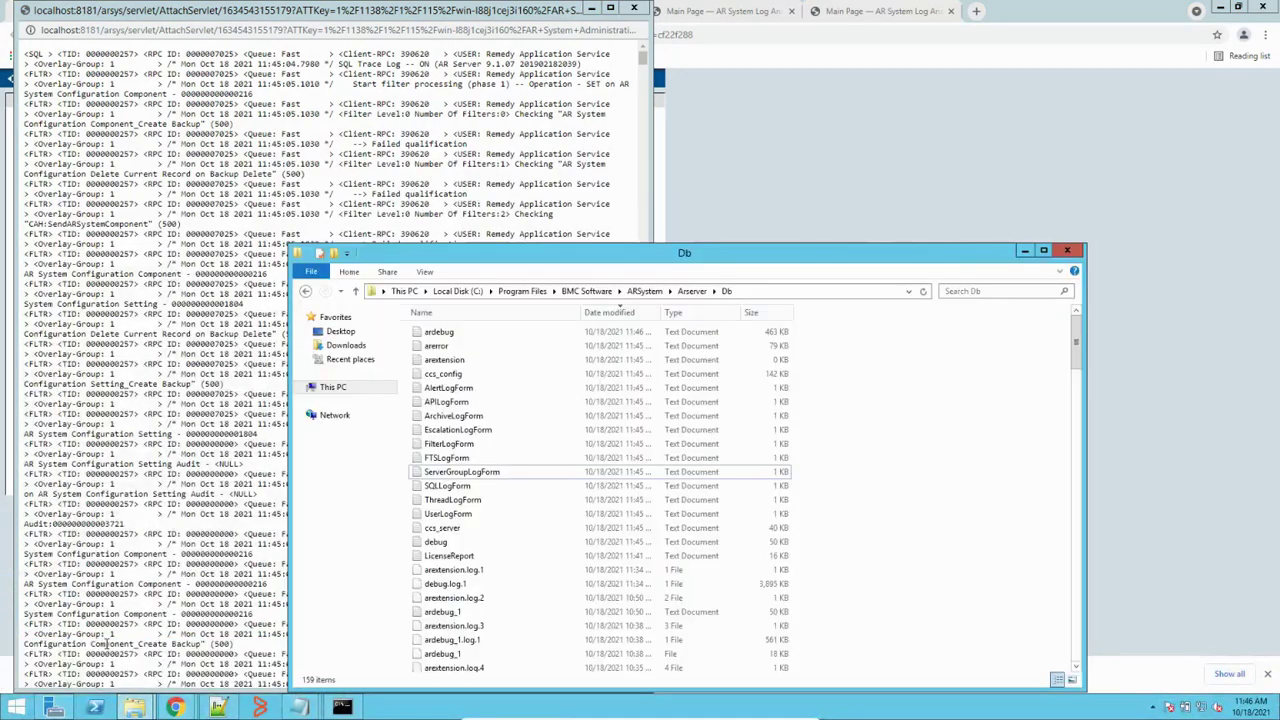
pyautogui.rightClick(857, 396)
pyautogui.click(886, 451)
pyautogui.click(441, 336)
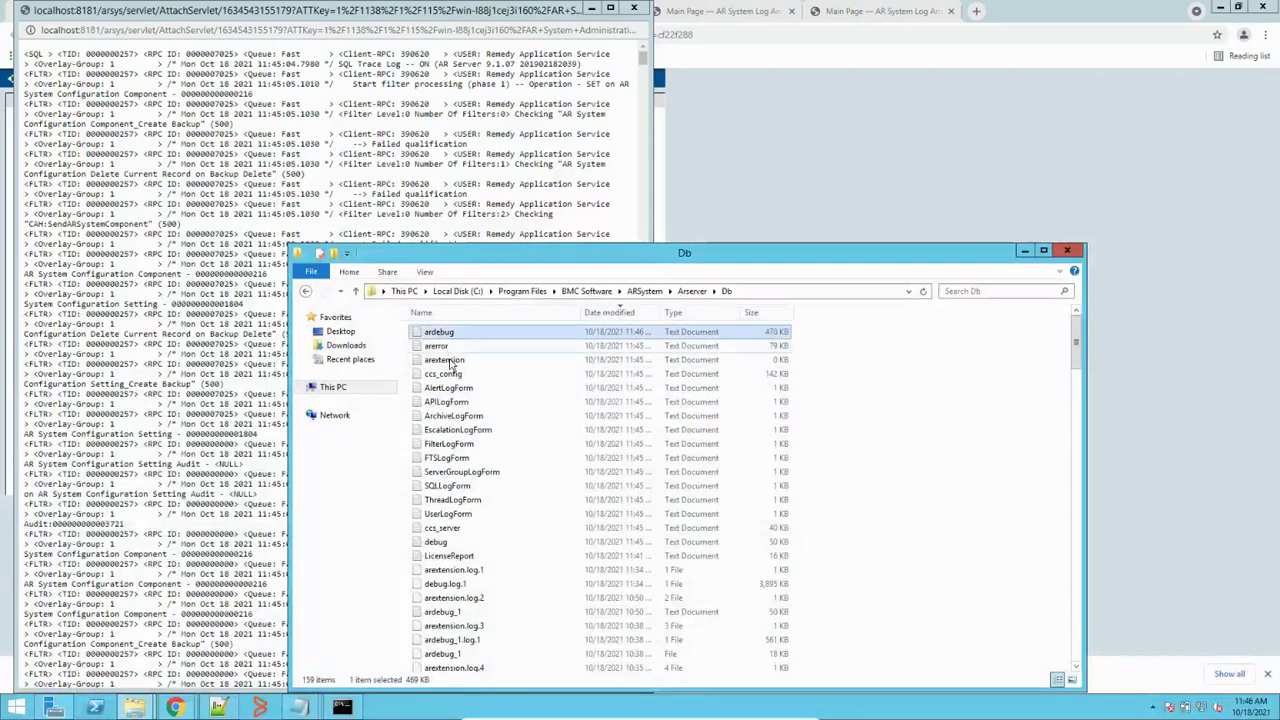
# Examine the filter processing entries in the opened log window, then minimize that window.
pyautogui.click(338, 180)
pyautogui.scroll(-5, 338, 180)
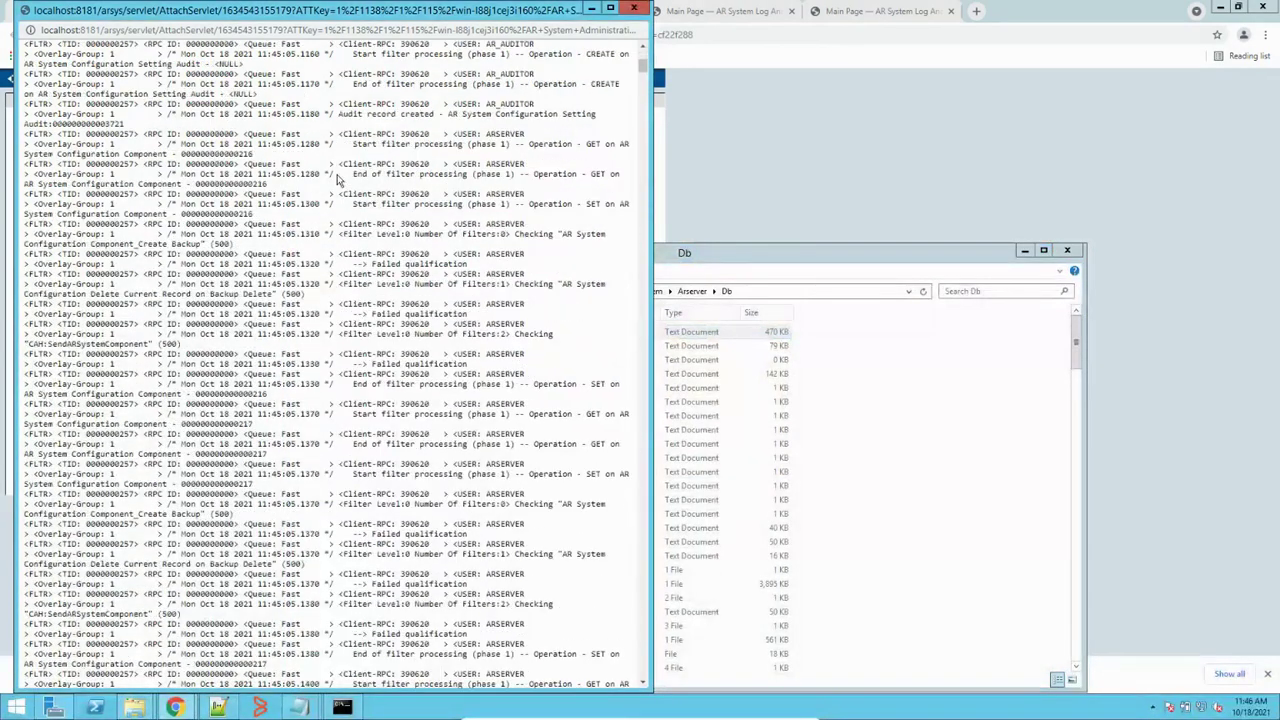
pyautogui.scroll(-5, 338, 180)
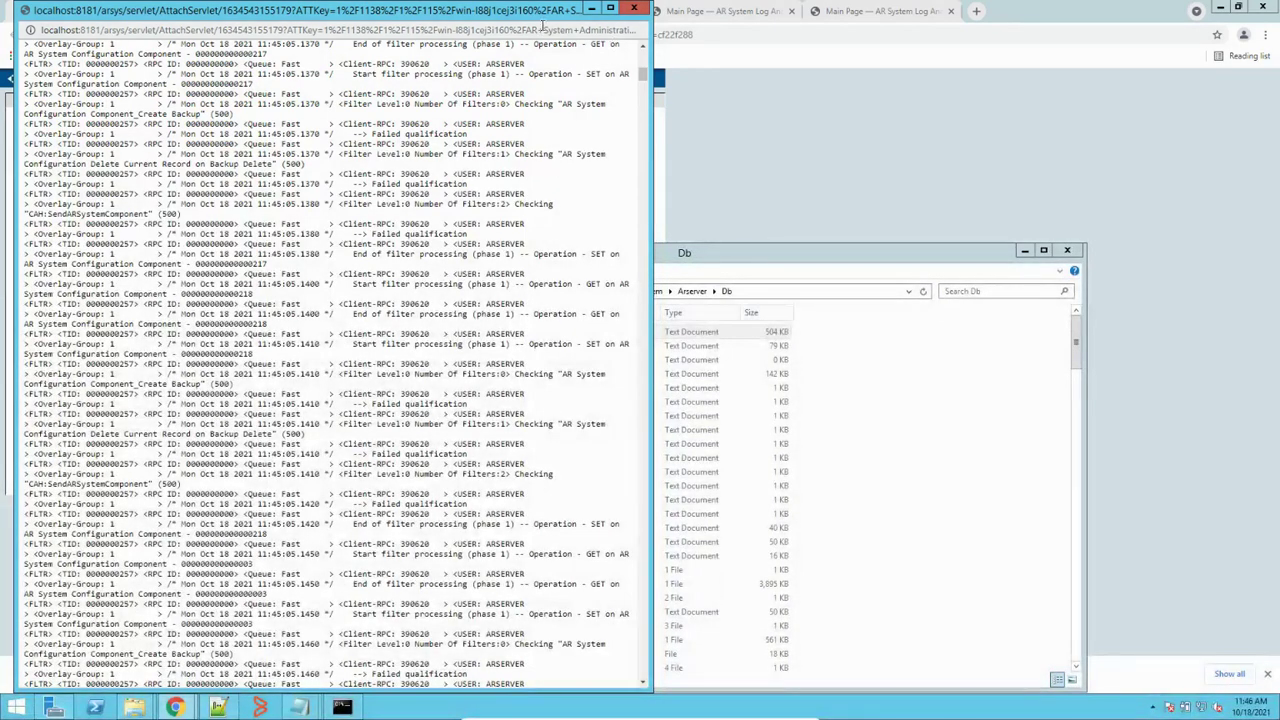
pyautogui.click(591, 8)
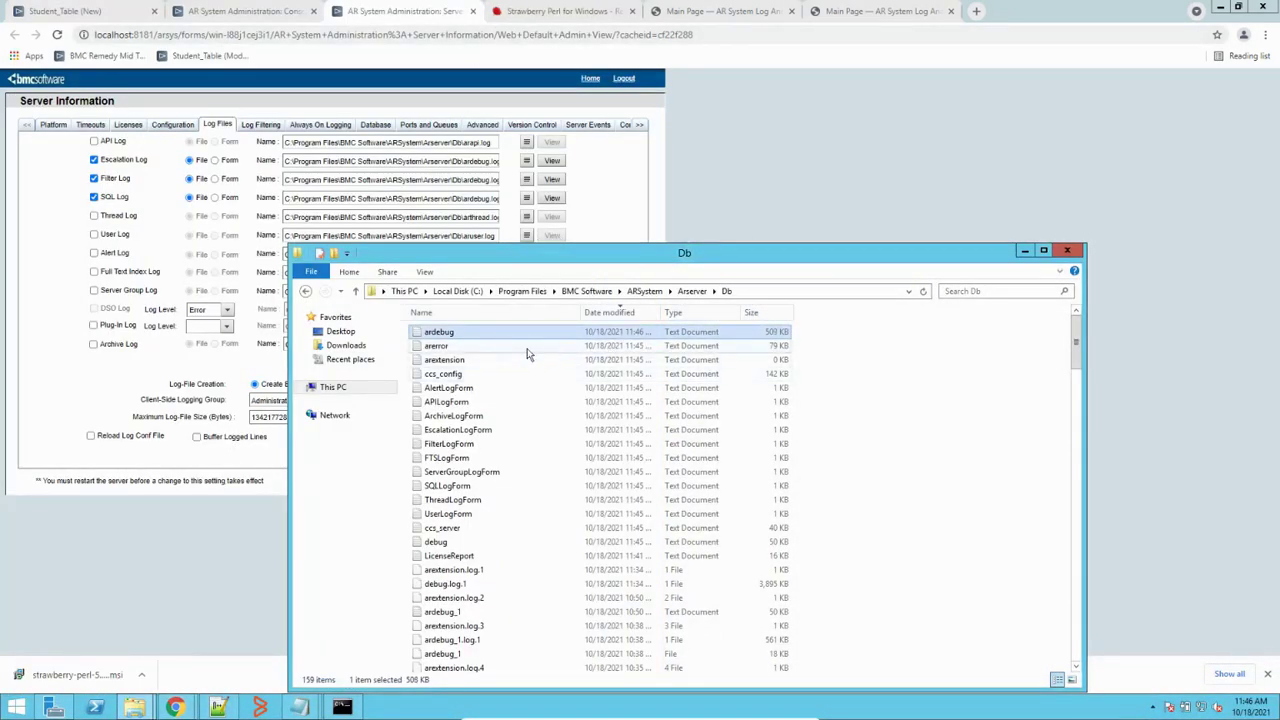
# Browse drive C: into the ARLogAnalyzer_Perl archive, down to ARLogAnalyzer9104\ARLogAnalyzer.
pyautogui.click(333, 387)
pyautogui.doubleClick(497, 440)
pyautogui.click(445, 447)
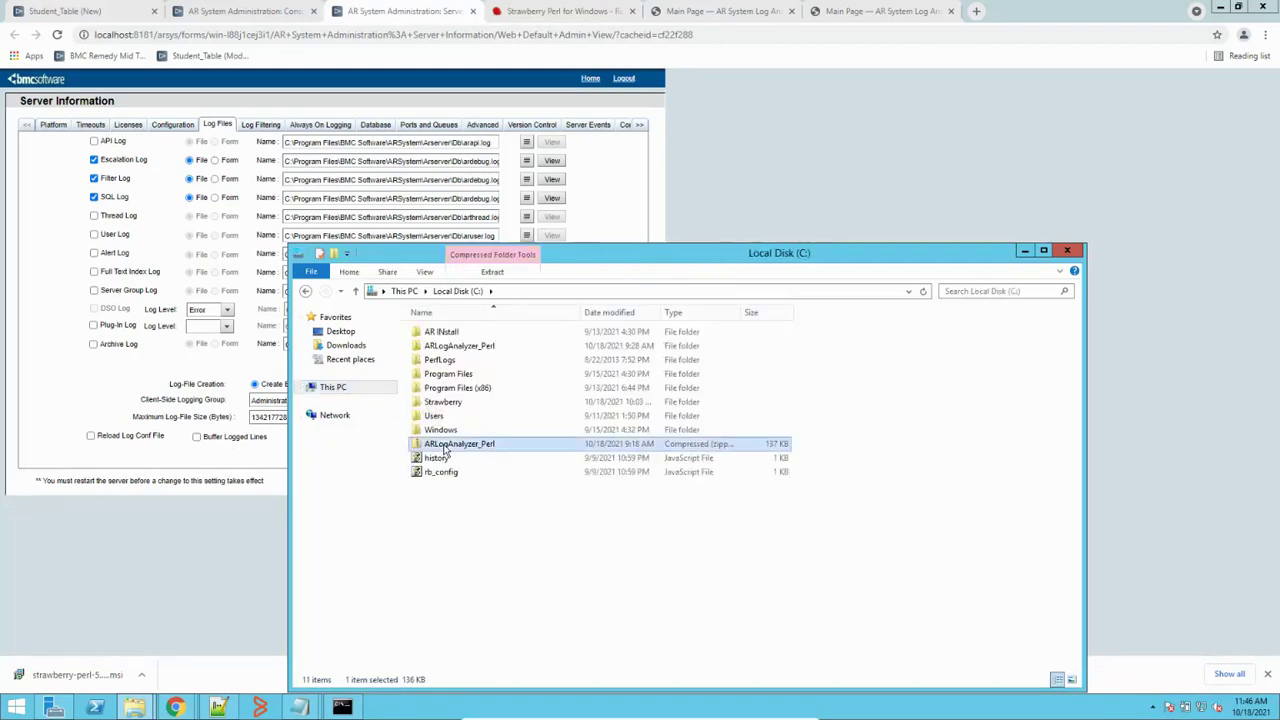
pyautogui.doubleClick(445, 447)
pyautogui.doubleClick(451, 335)
pyautogui.doubleClick(452, 333)
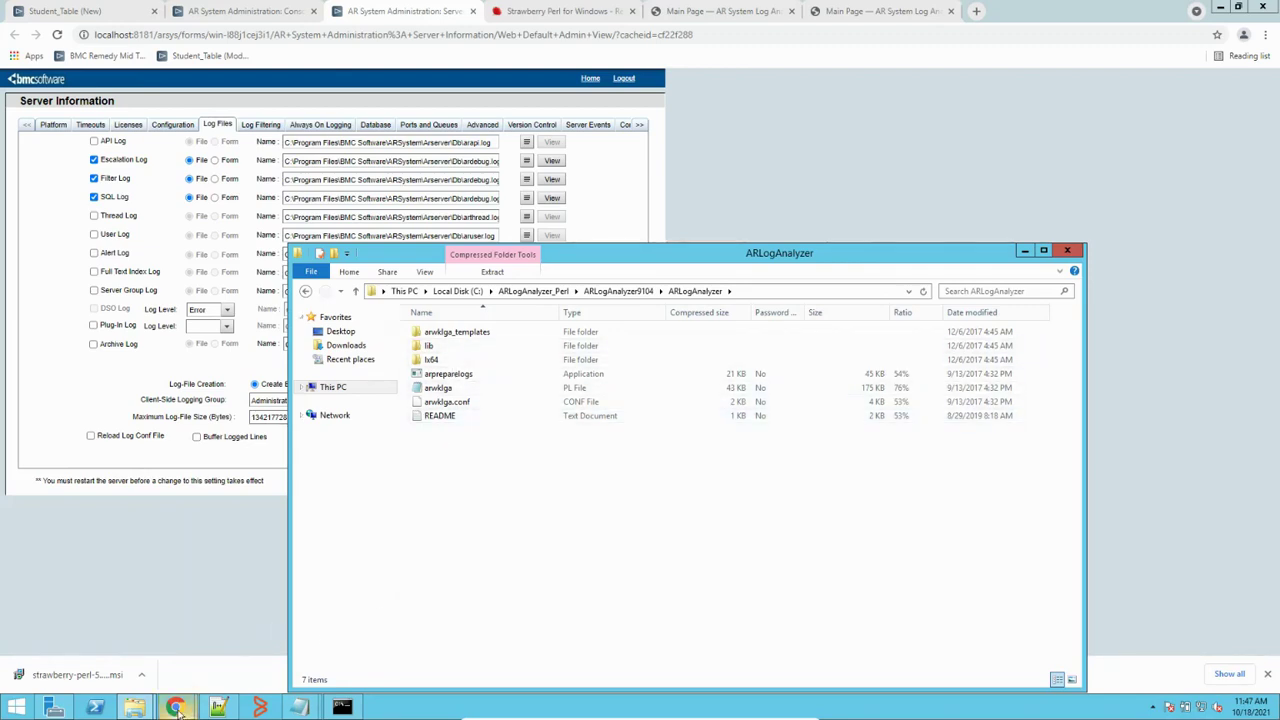
# Close the log contents window and display the Strawberry Perl releases page in Chrome.
pyautogui.moveTo(176, 708)
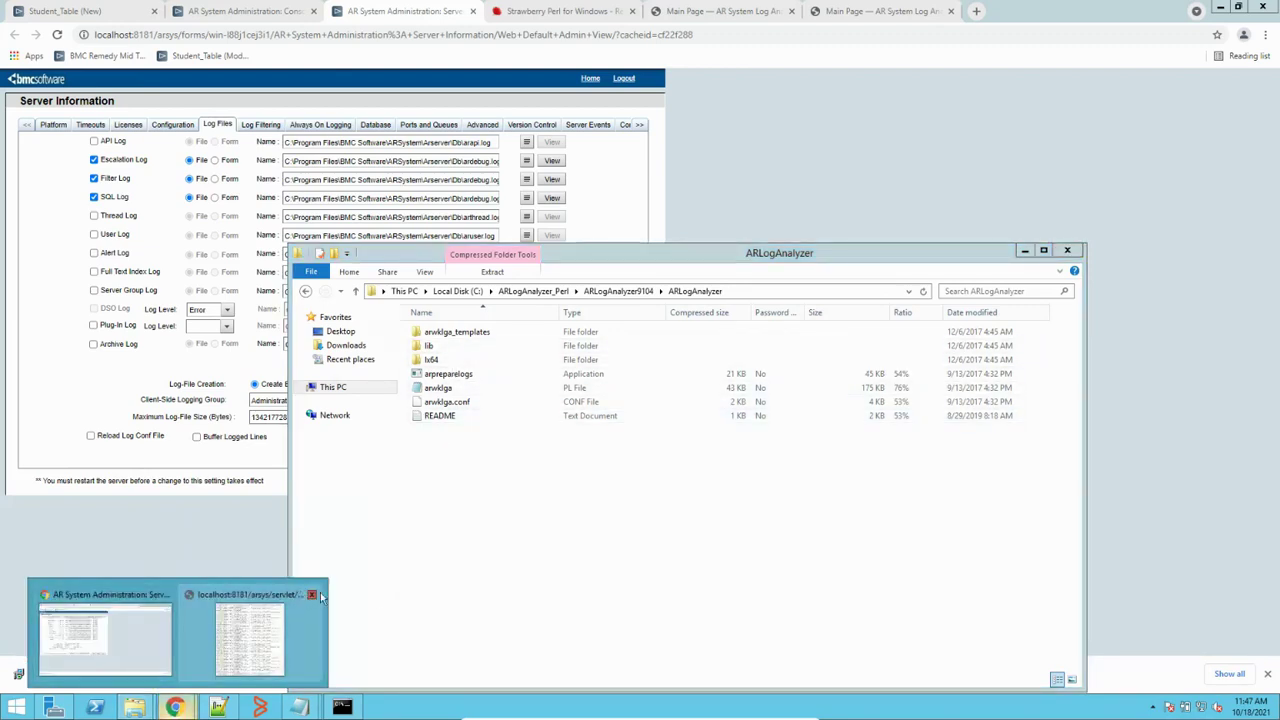
pyautogui.click(312, 596)
pyautogui.click(240, 622)
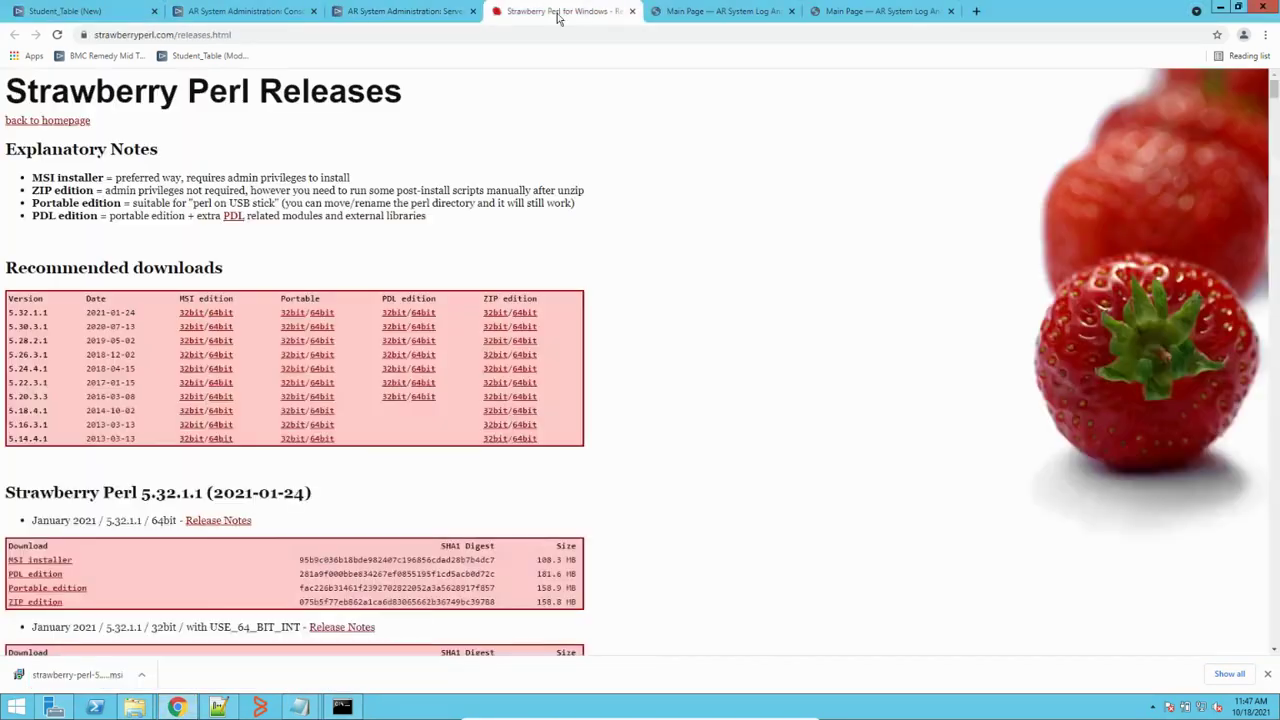
pyautogui.click(562, 12)
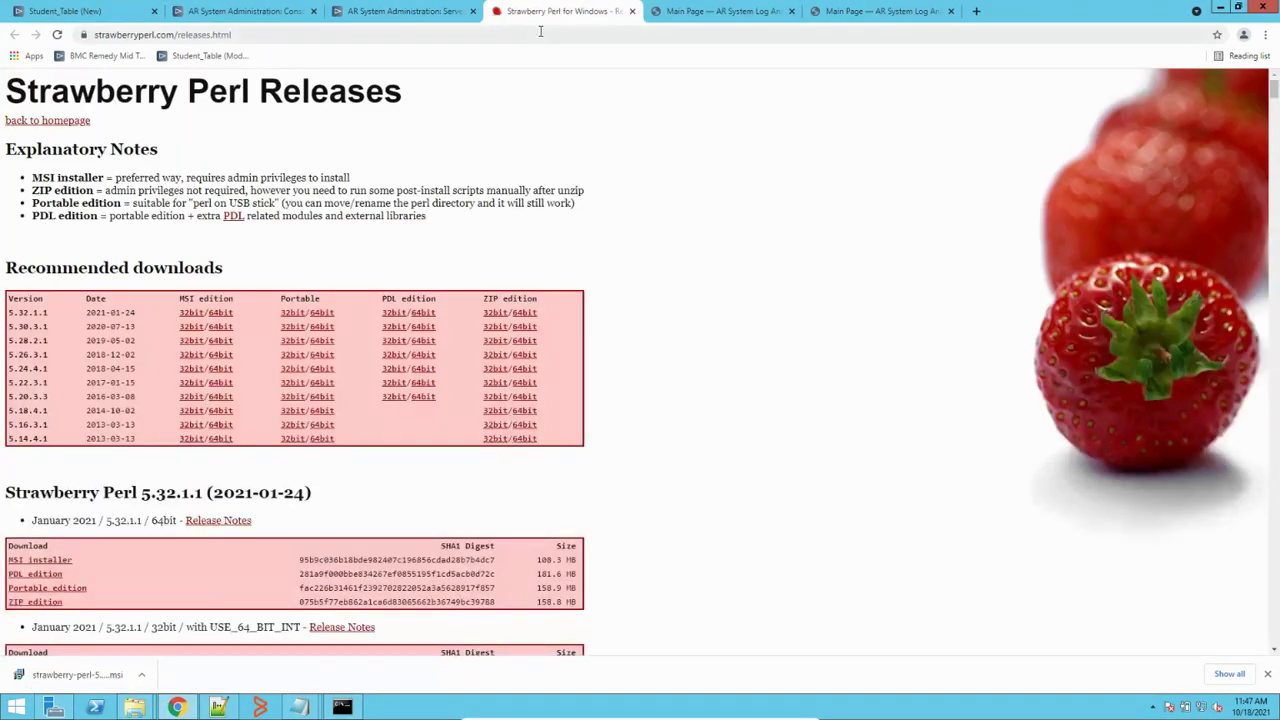
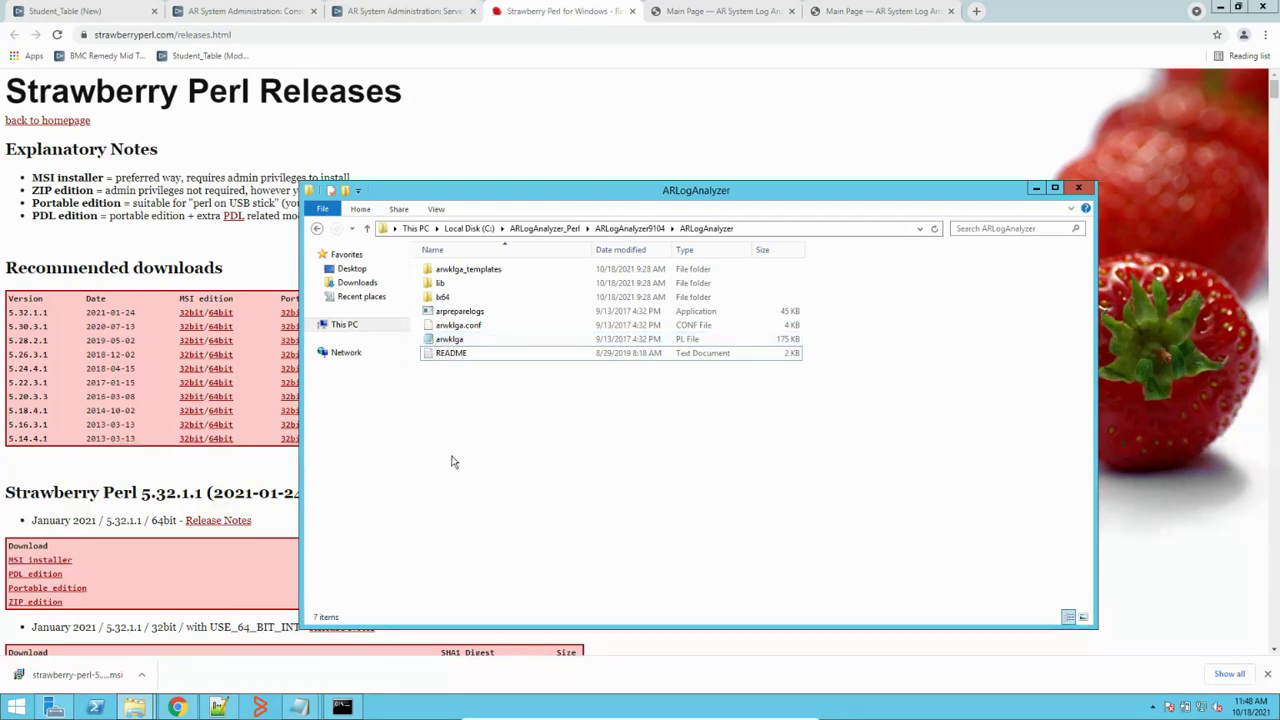
# Switch to Command Prompt and review the output of the earlier arpreparelogs and arwklga.pl runs.
pyautogui.click(342, 708)
pyautogui.scroll(-3, 463, 497)
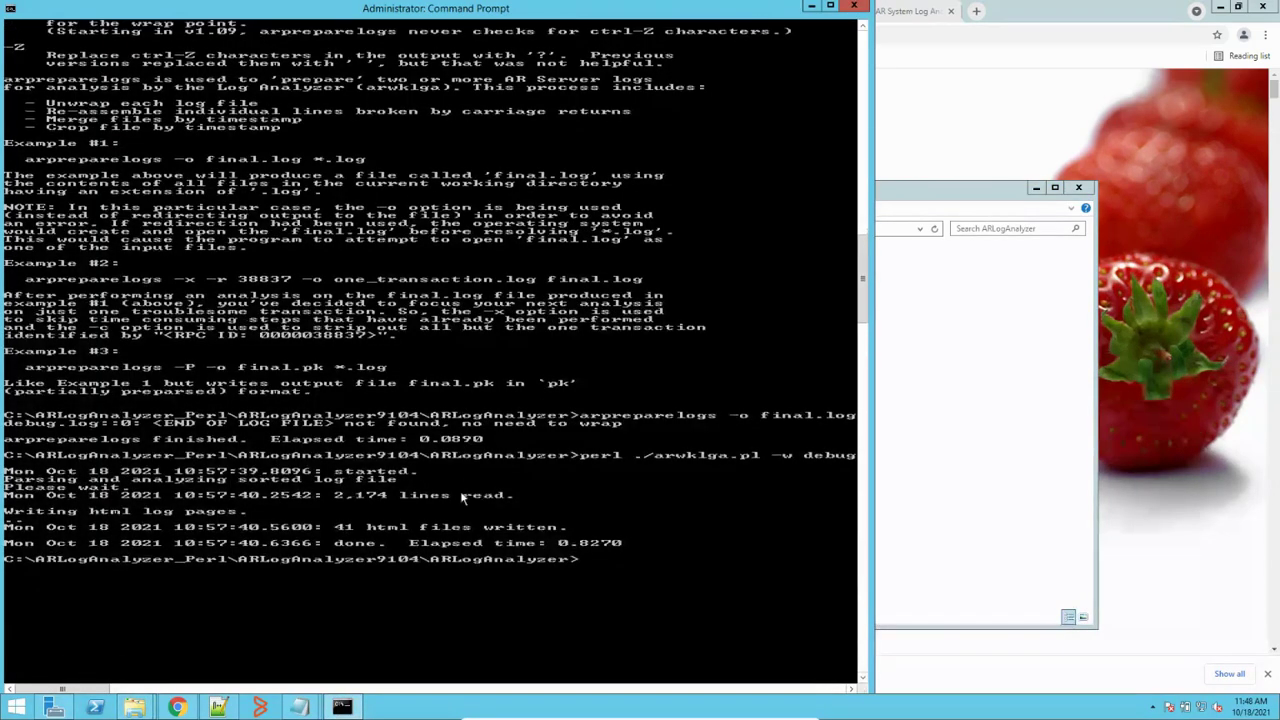
pyautogui.scroll(-2, 463, 497)
# Open the README file from the ARLogAnalyzer folder and select the Windows help command .\arpreparelogs --help.
pyautogui.hotkey('alt', 'Tab')
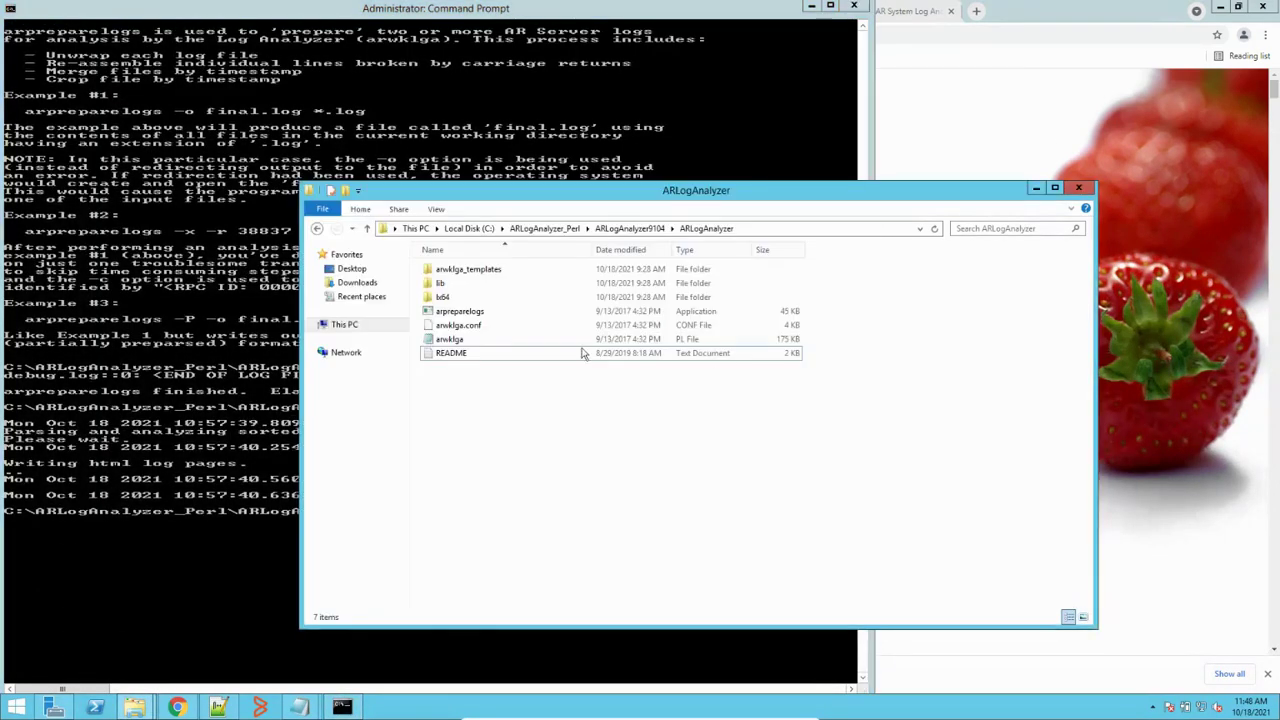
pyautogui.doubleClick(448, 354)
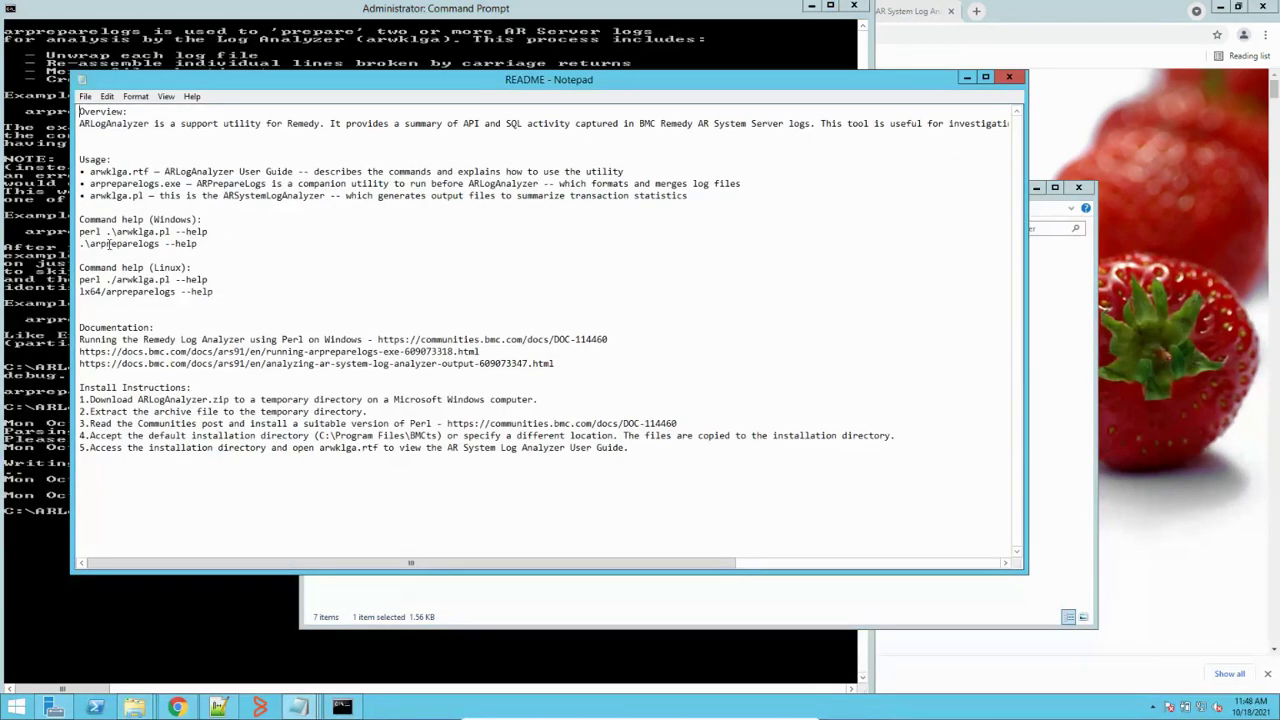
pyautogui.moveTo(202, 243); pyautogui.dragTo(80, 243)
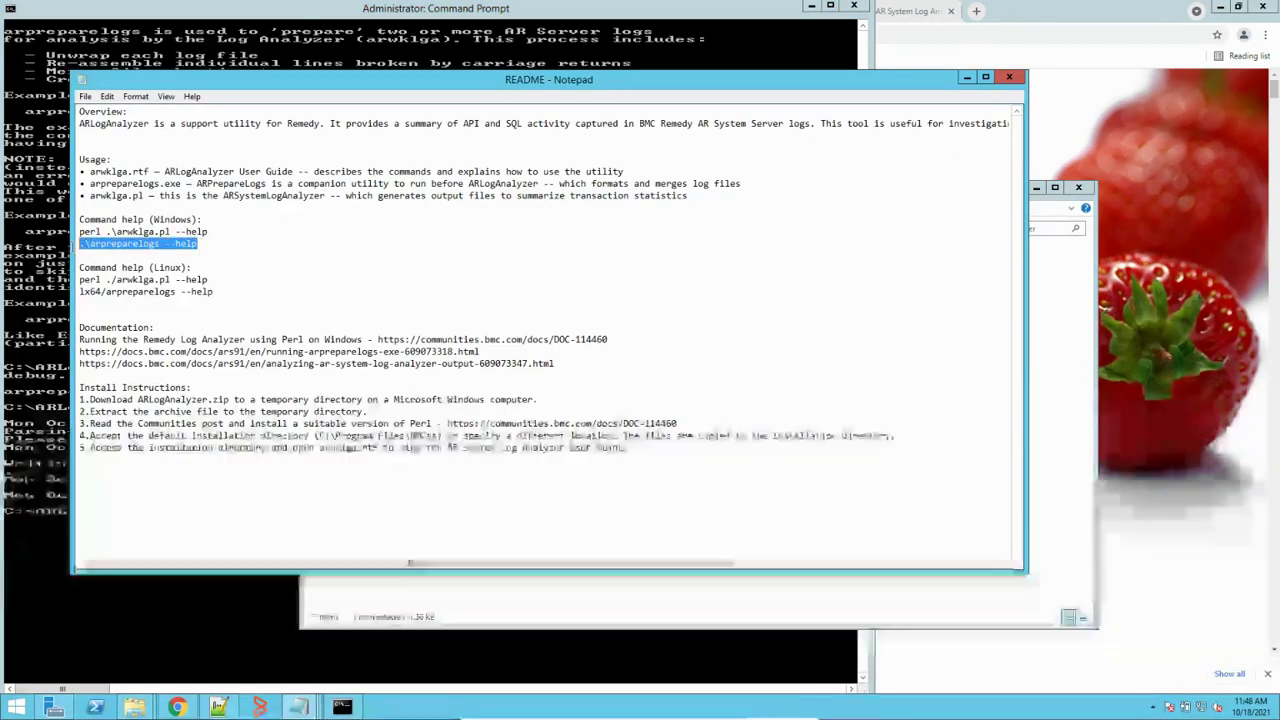
# Copy the selected help command from the README, run .\arpreparelogs --help in Command Prompt and review the help text.
pyautogui.rightClick(121, 246)
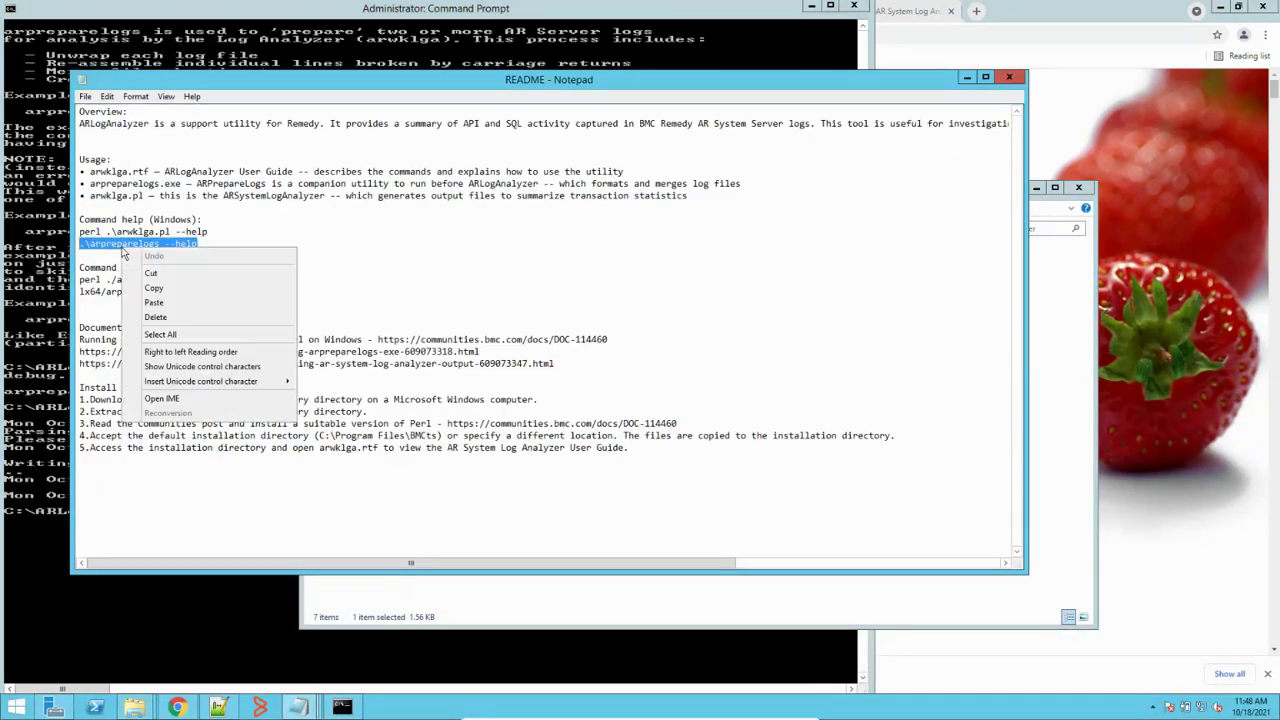
pyautogui.click(158, 288)
pyautogui.click(24, 308)
pyautogui.rightClick(577, 461)
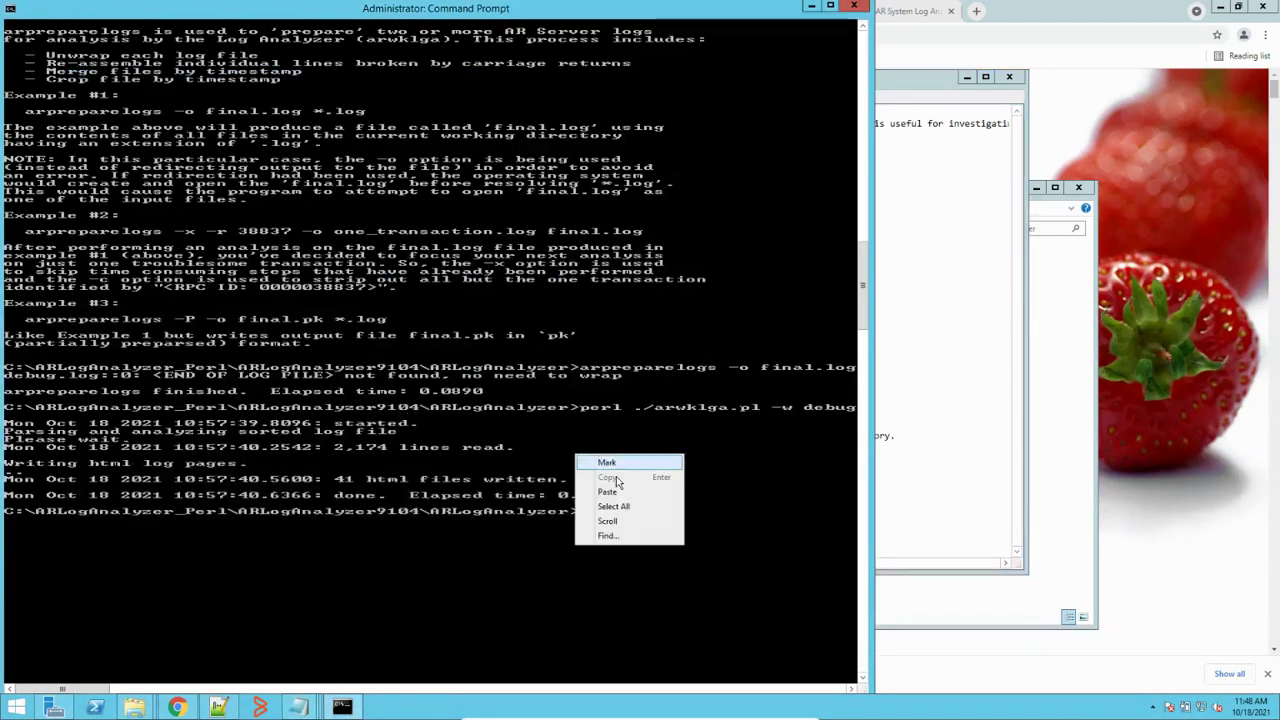
pyautogui.click(609, 492)
pyautogui.press('Return')
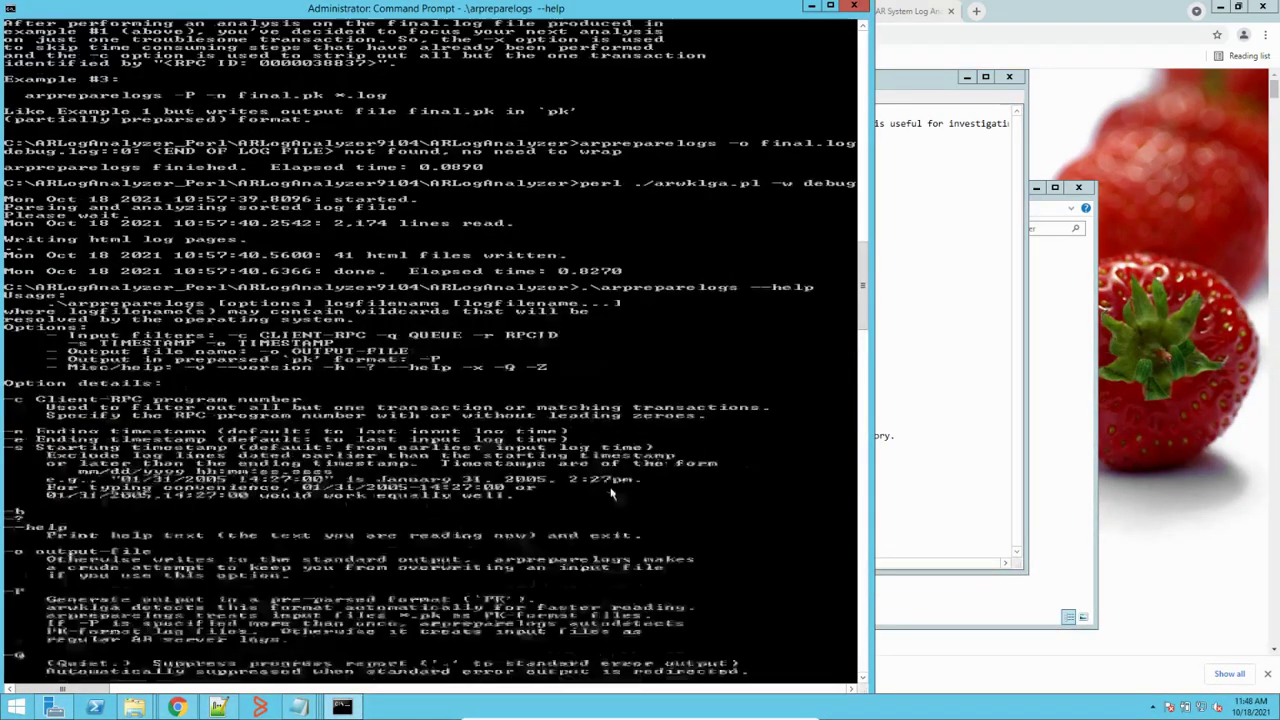
pyautogui.scroll(-1, 520, 468)
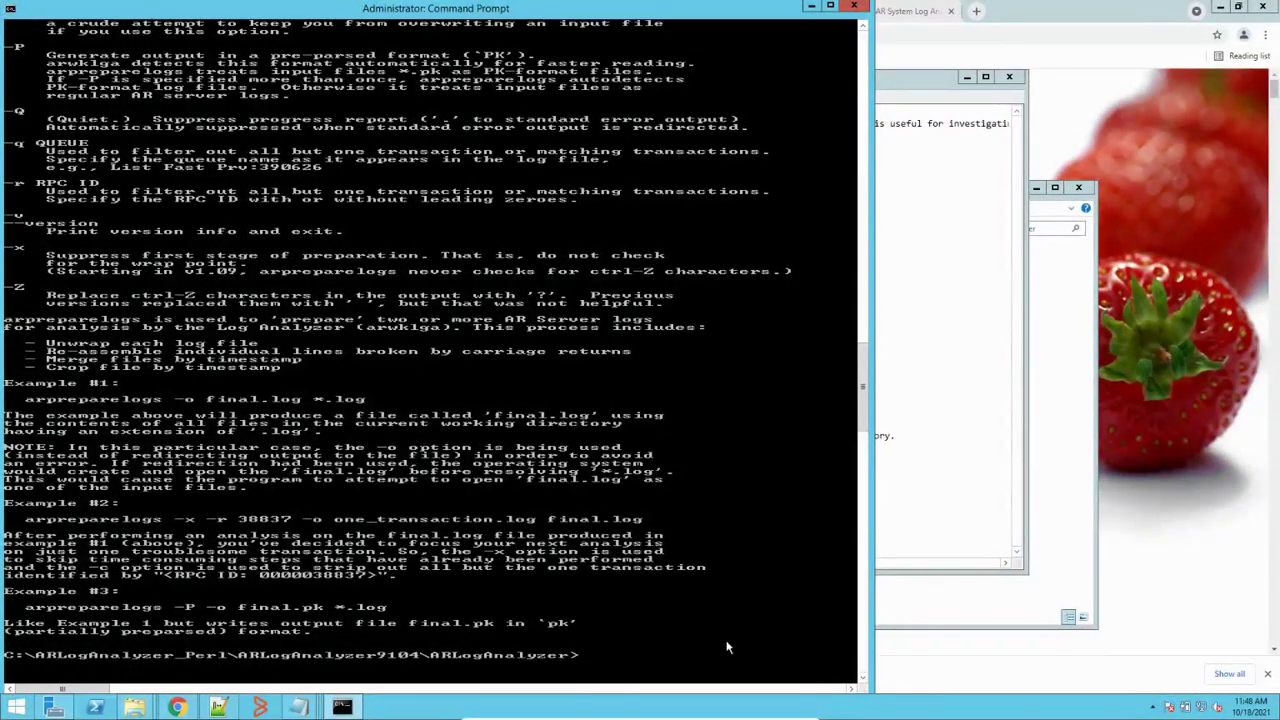
# Glance at the ARLogAnalyzer folder, then recall the command arpreparelogs -o final.log *.log at the Command Prompt.
pyautogui.click(1073, 365)
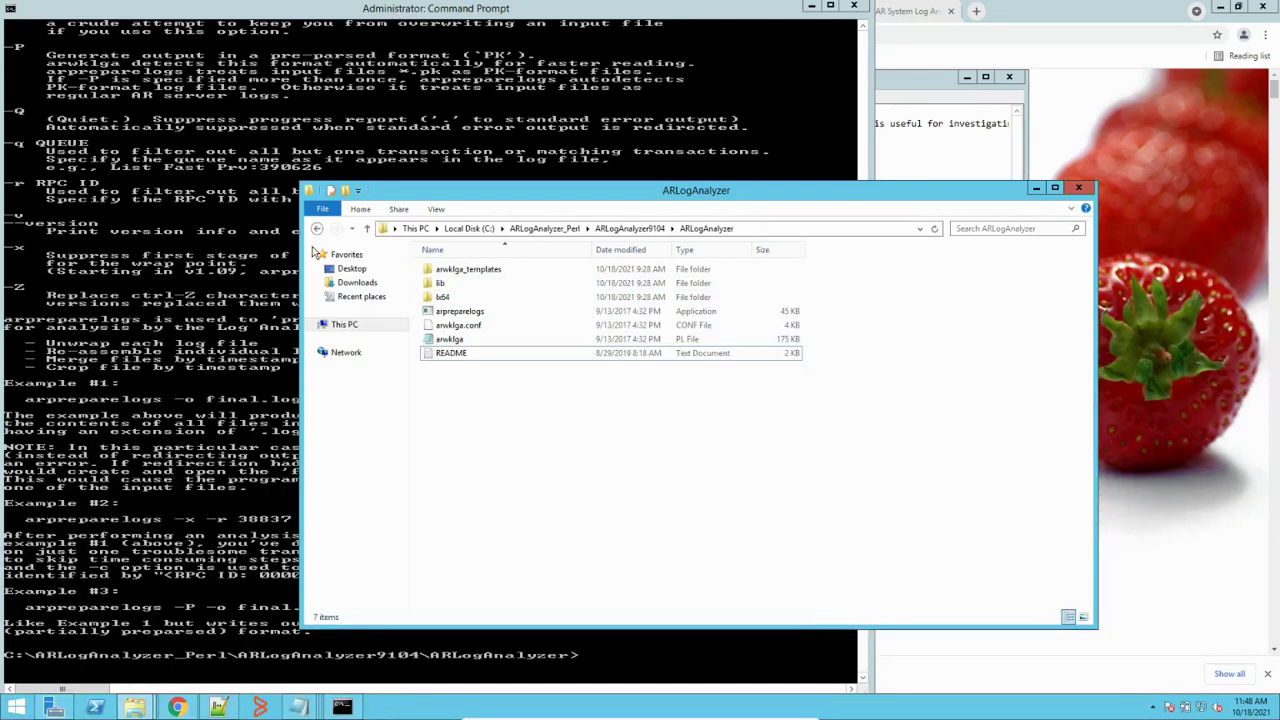
pyautogui.click(214, 255)
pyautogui.scroll(-1, 573, 542)
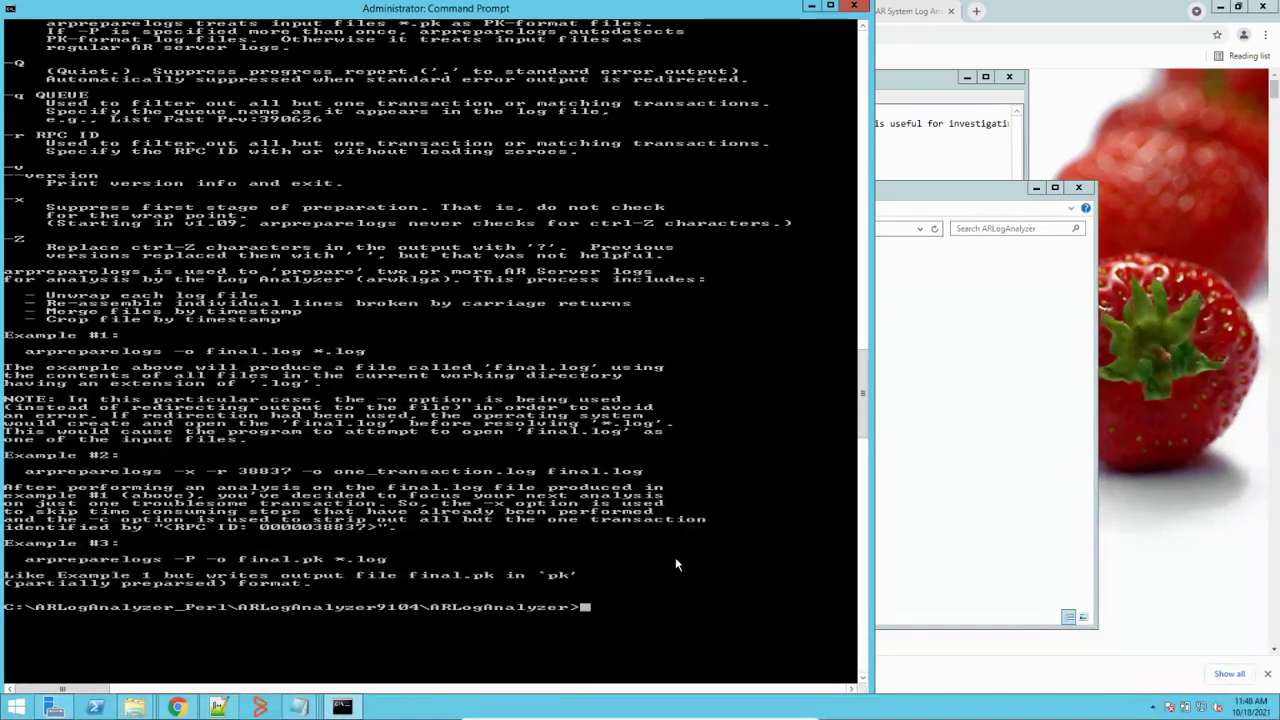
pyautogui.press('Up')
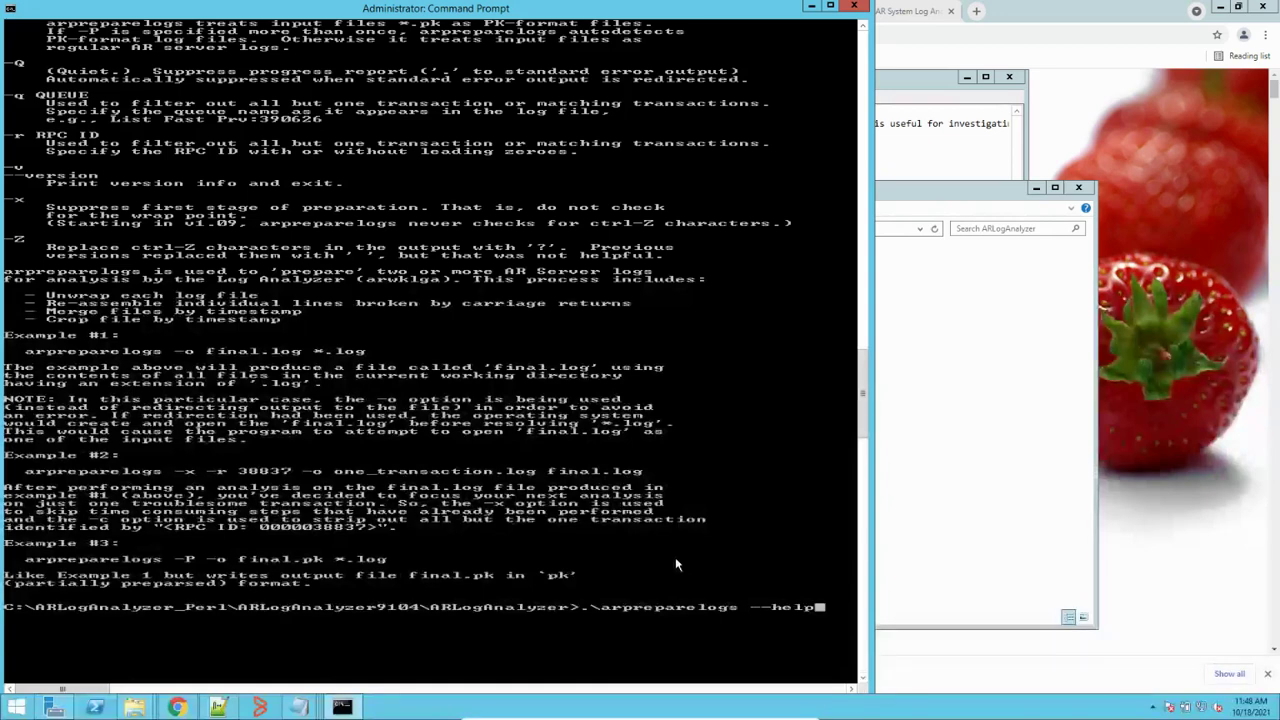
pyautogui.press('Up')
pyautogui.press('Up')
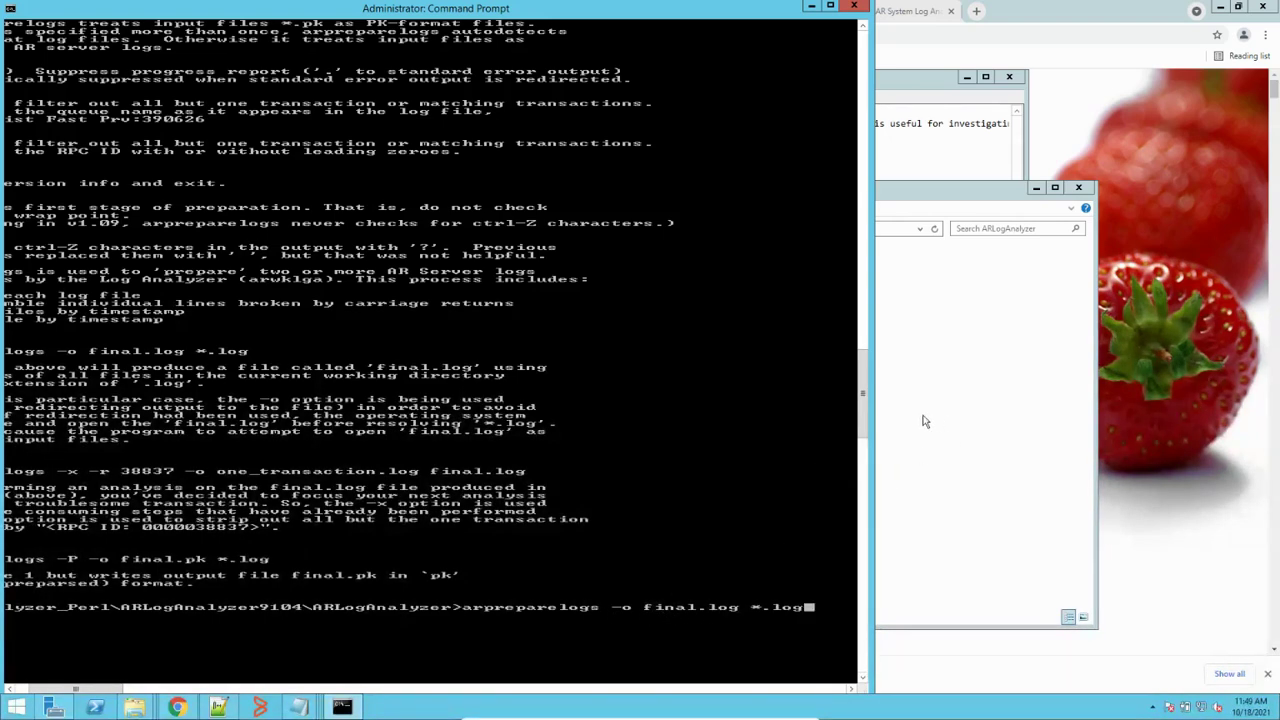
# In File Explorer, browse to C:\Program Files\BMC Software\ARSystem\Arserver\Db.
pyautogui.moveTo(135, 707)
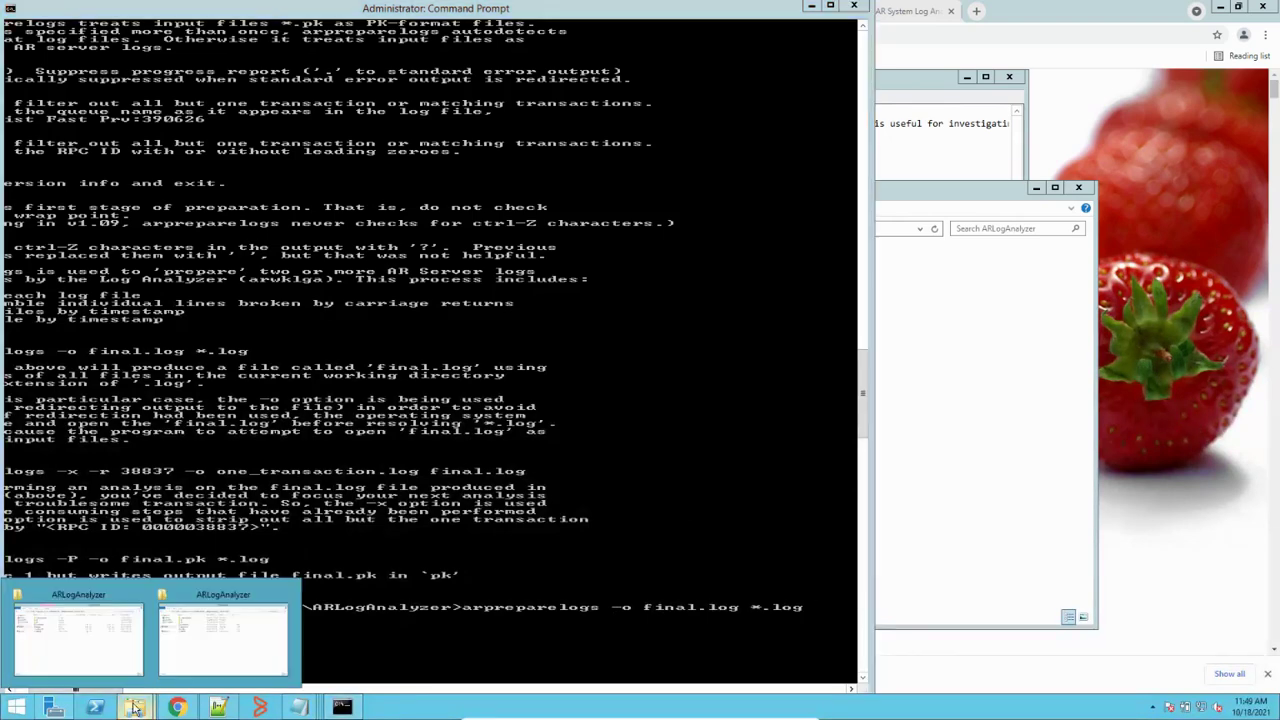
pyautogui.click(191, 644)
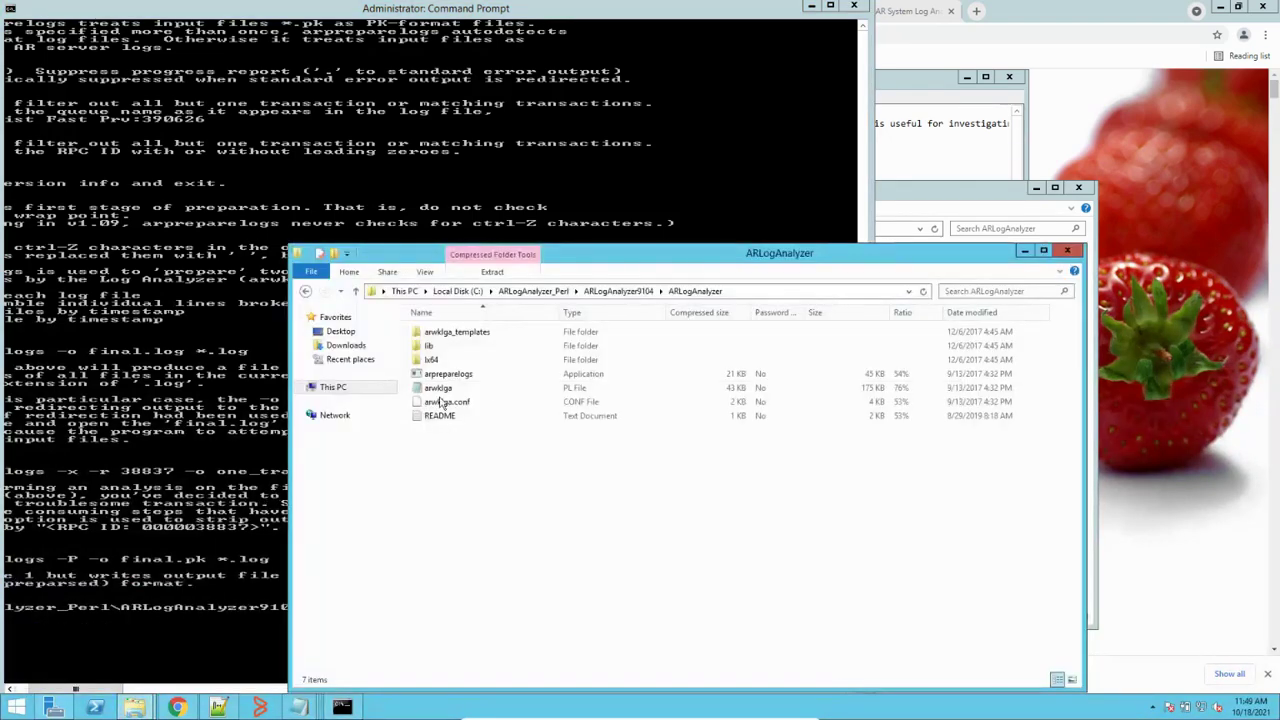
pyautogui.click(330, 390)
pyautogui.doubleClick(489, 446)
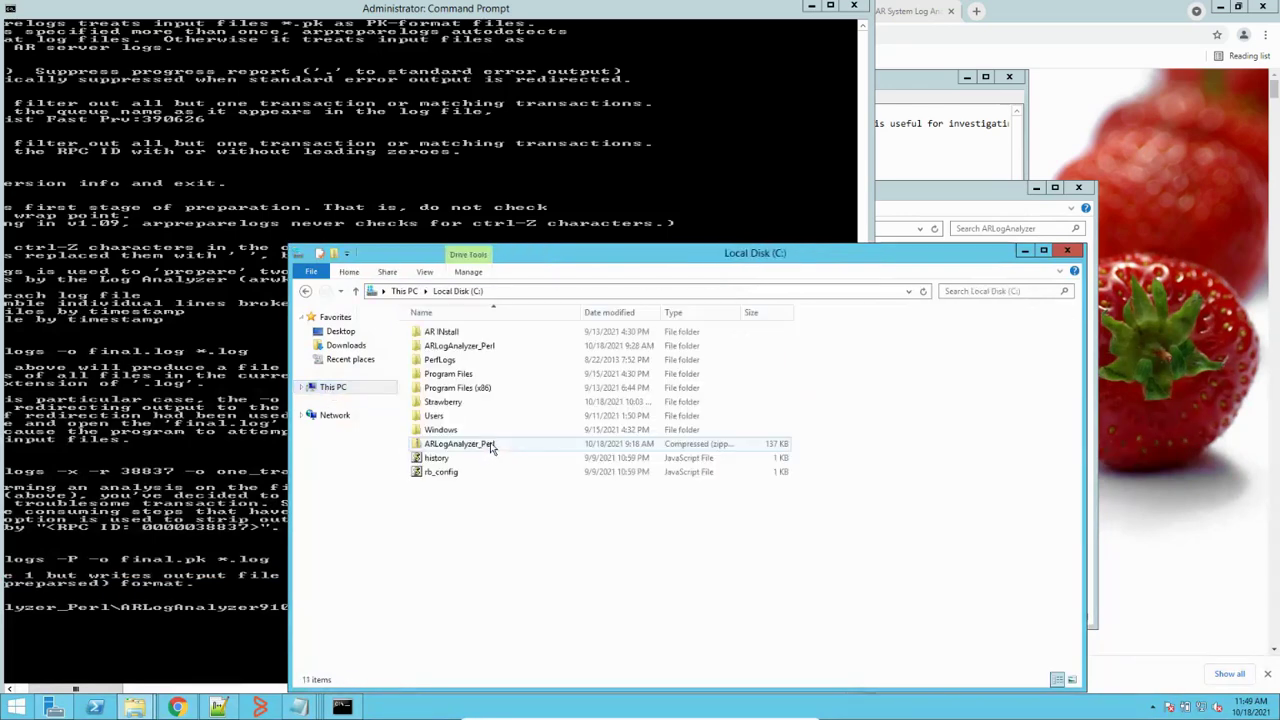
pyautogui.doubleClick(447, 374)
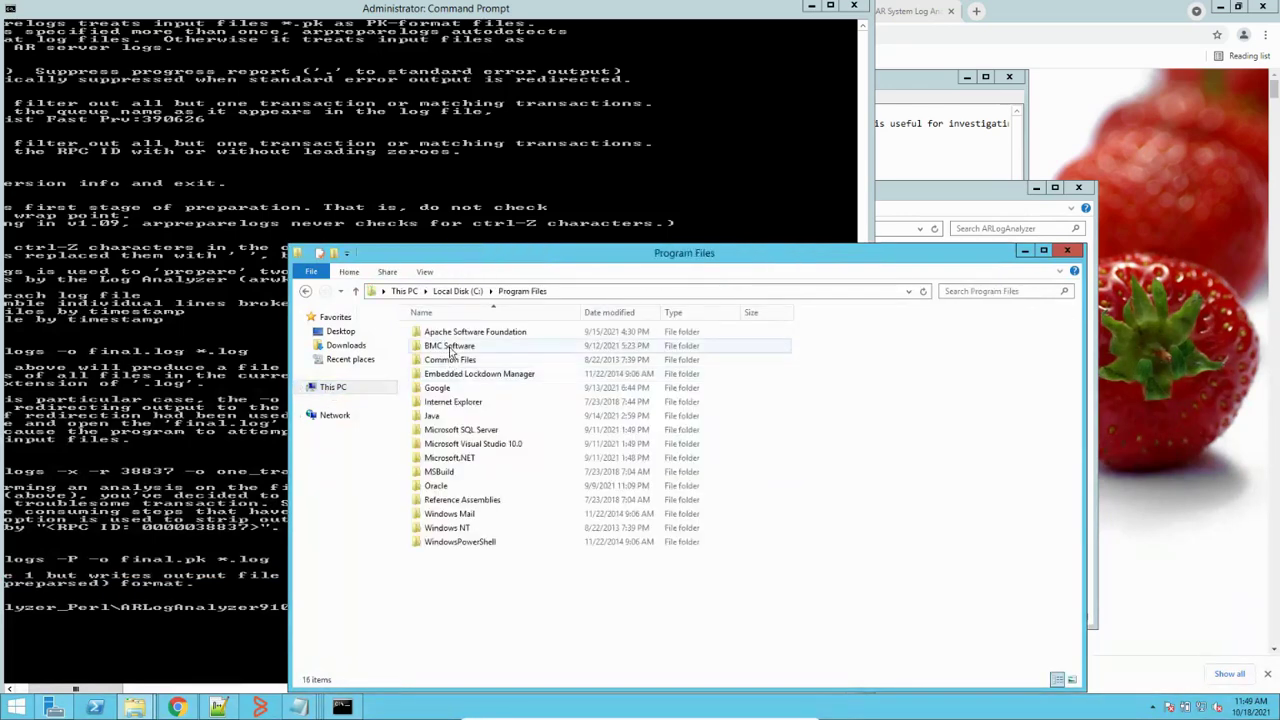
pyautogui.doubleClick(450, 346)
pyautogui.doubleClick(449, 334)
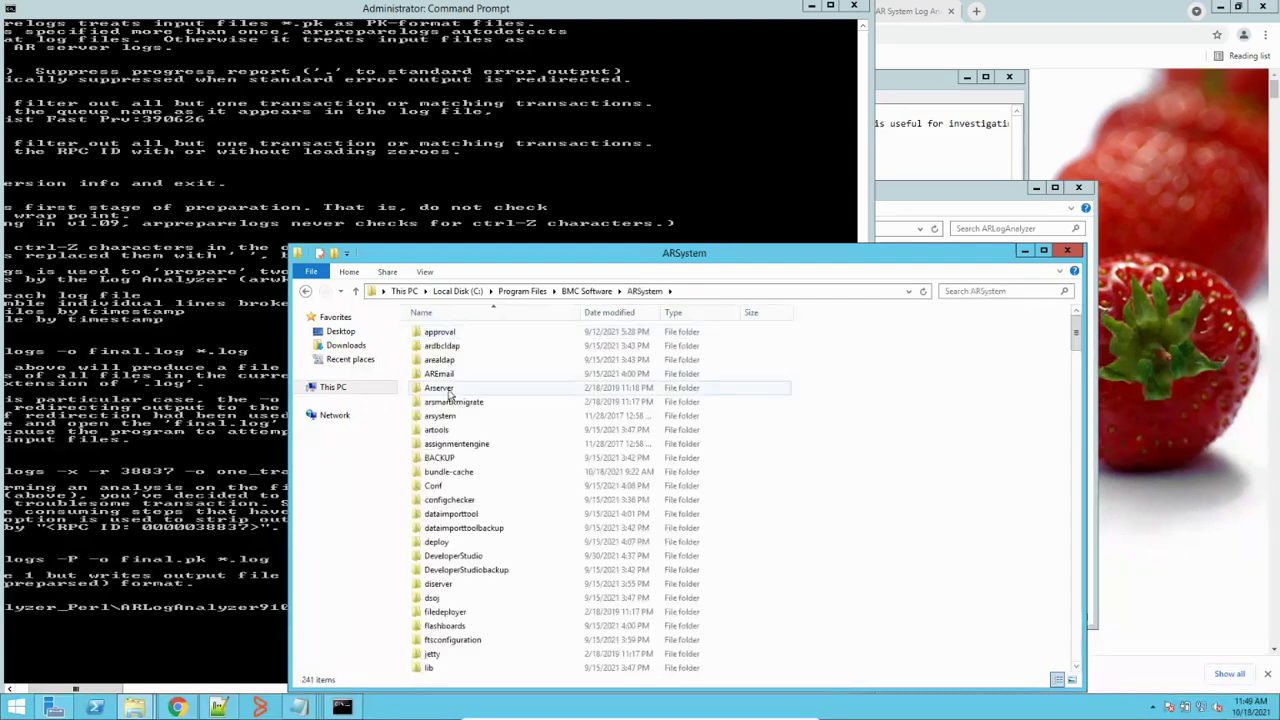
pyautogui.doubleClick(440, 388)
pyautogui.doubleClick(436, 374)
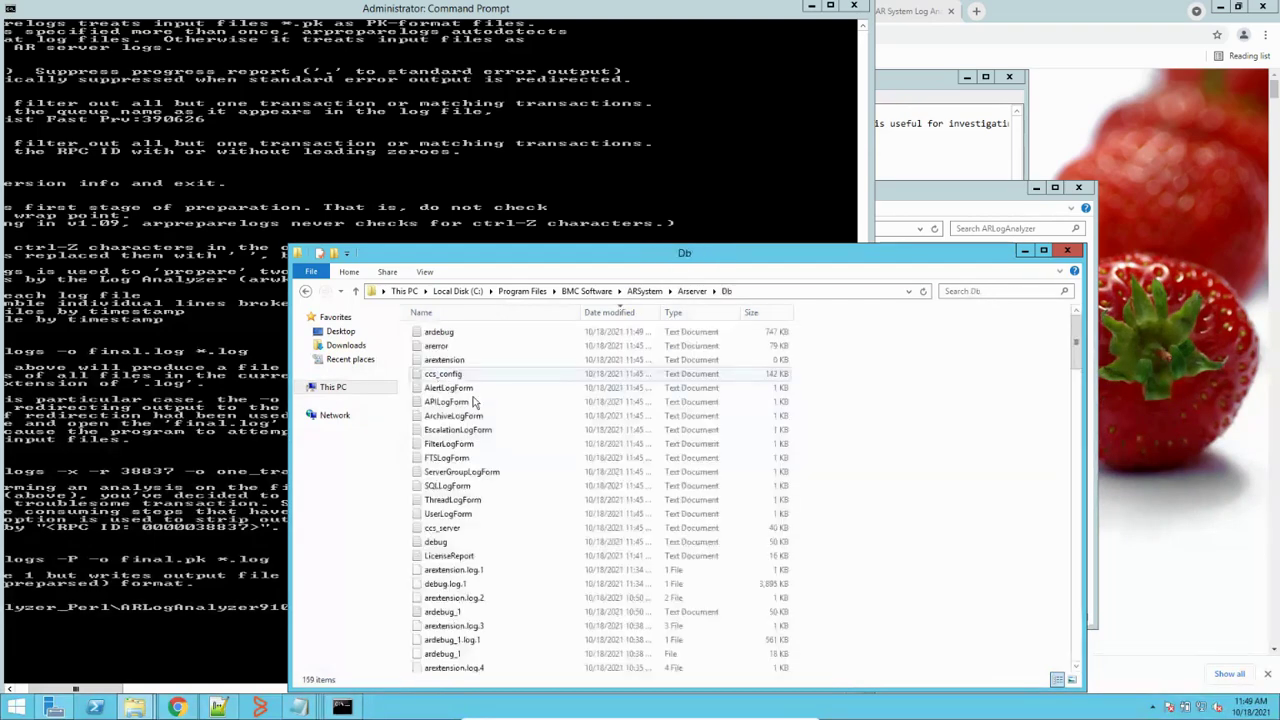
# Copy the ardebug log from the Db folder into the extracted ARLogAnalyzer folder.
pyautogui.click(470, 331)
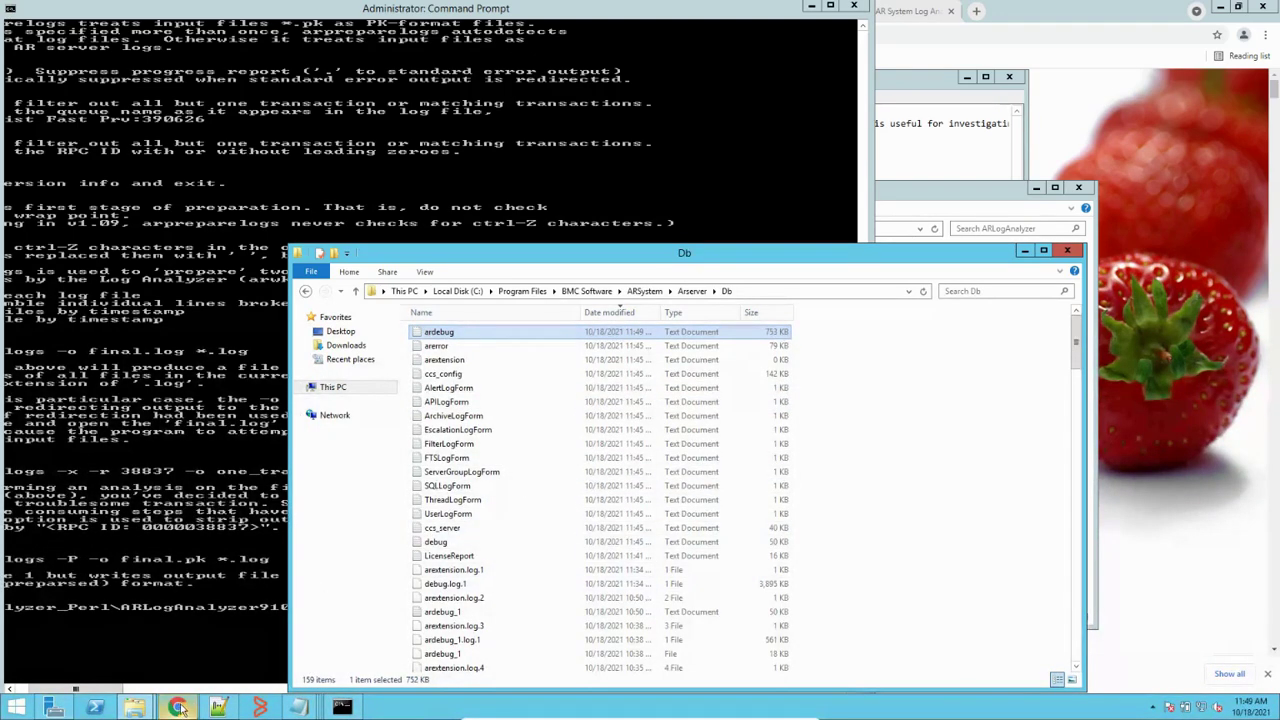
pyautogui.click(139, 710)
pyautogui.click(197, 641)
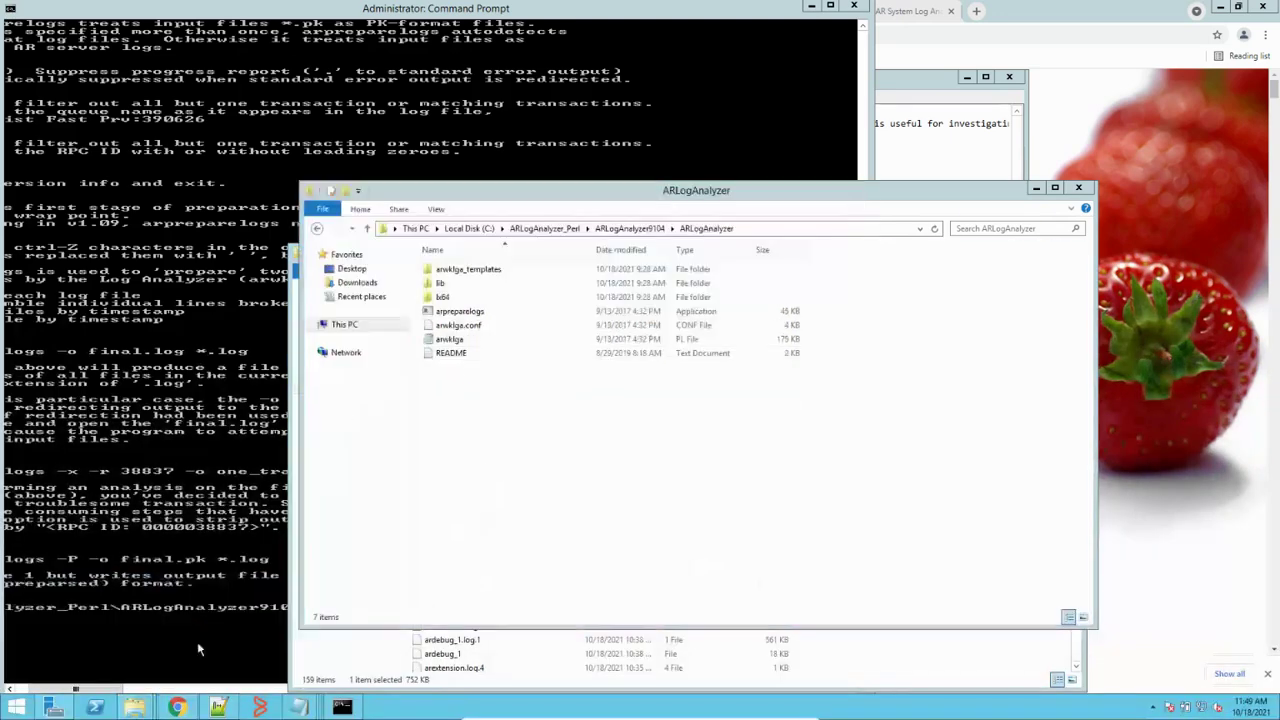
pyautogui.rightClick(510, 434)
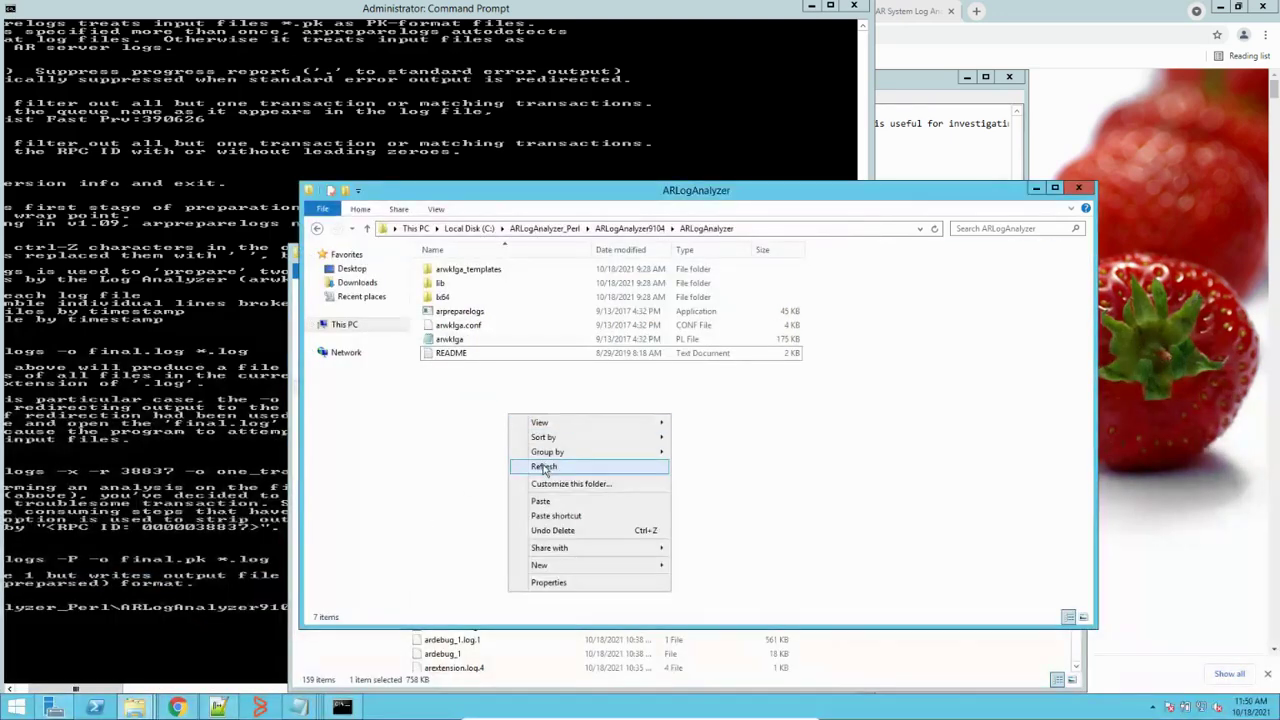
pyautogui.click(546, 509)
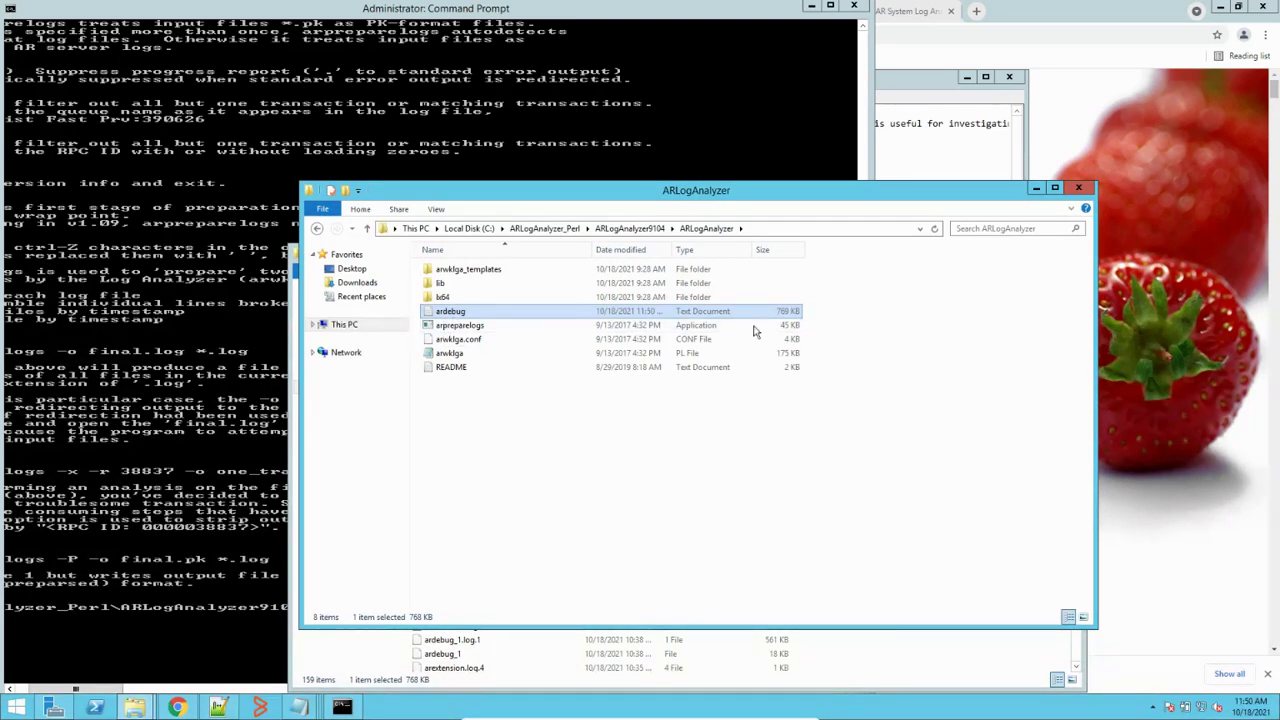
# Run arpreparelogs -o final.log *.log in Command Prompt and select the resulting final file in the ARLogAnalyzer folder.
pyautogui.click(212, 430)
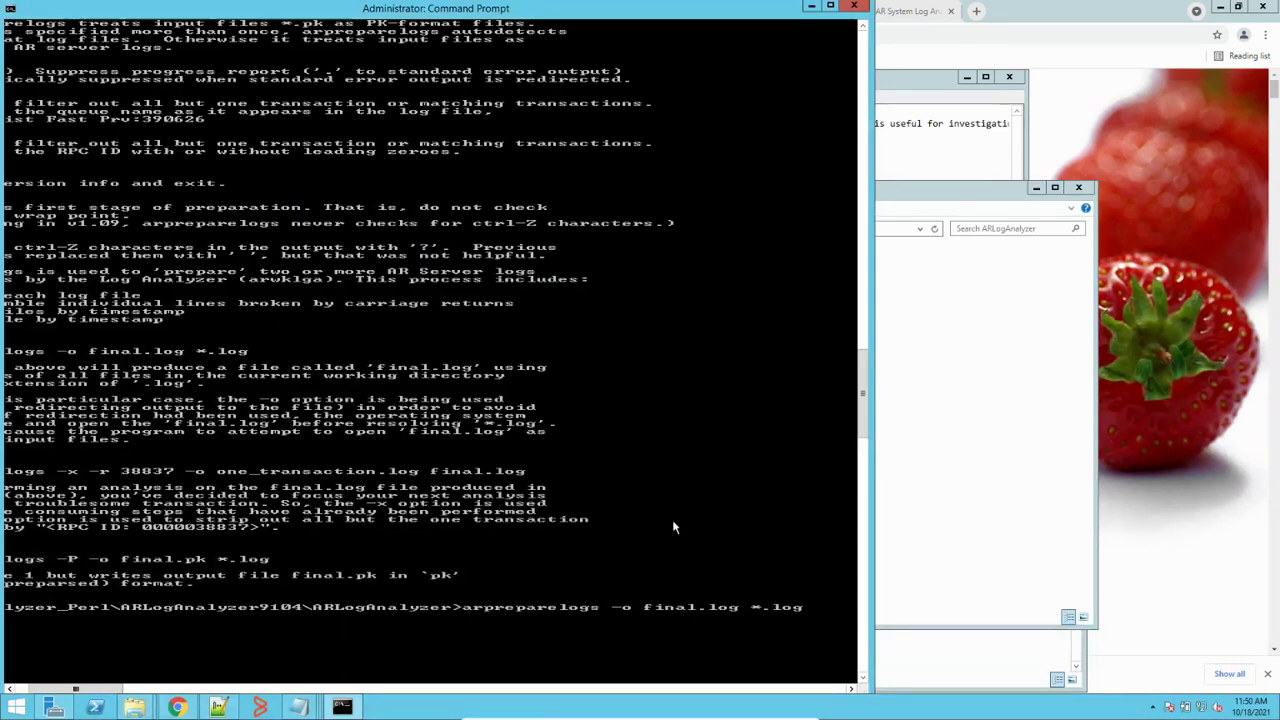
pyautogui.press('Return')
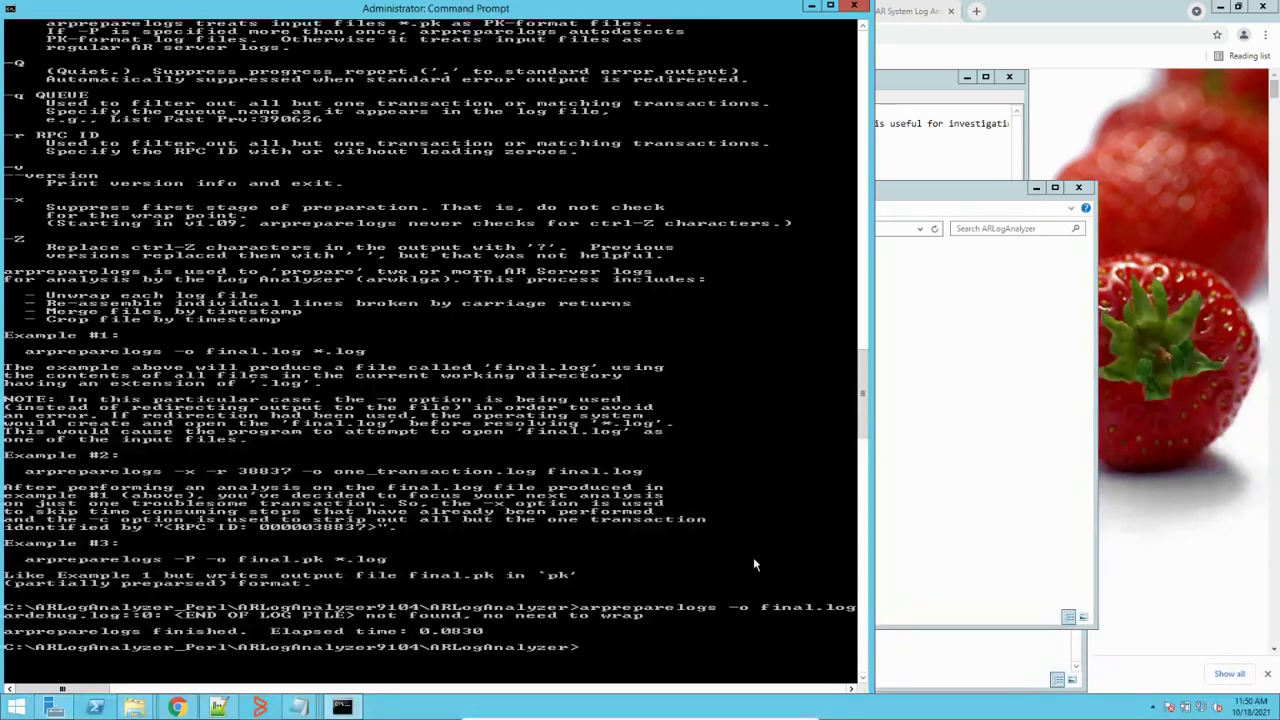
pyautogui.click(955, 444)
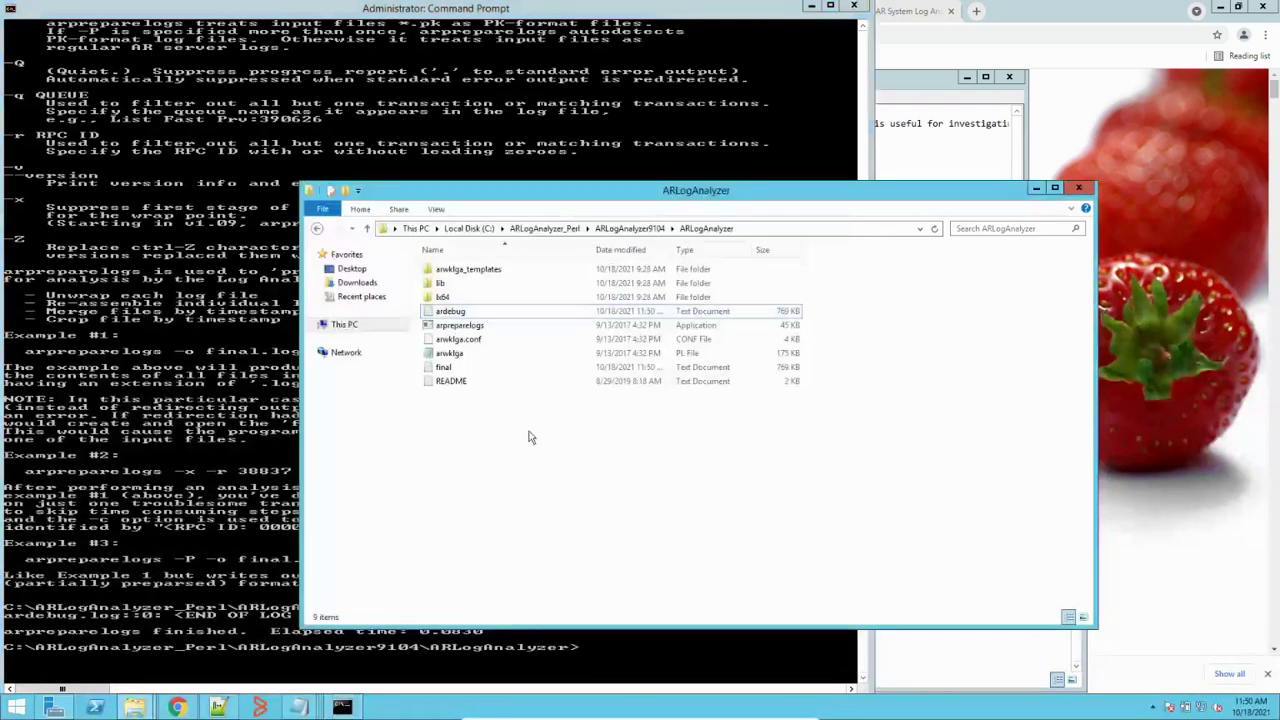
pyautogui.click(456, 369)
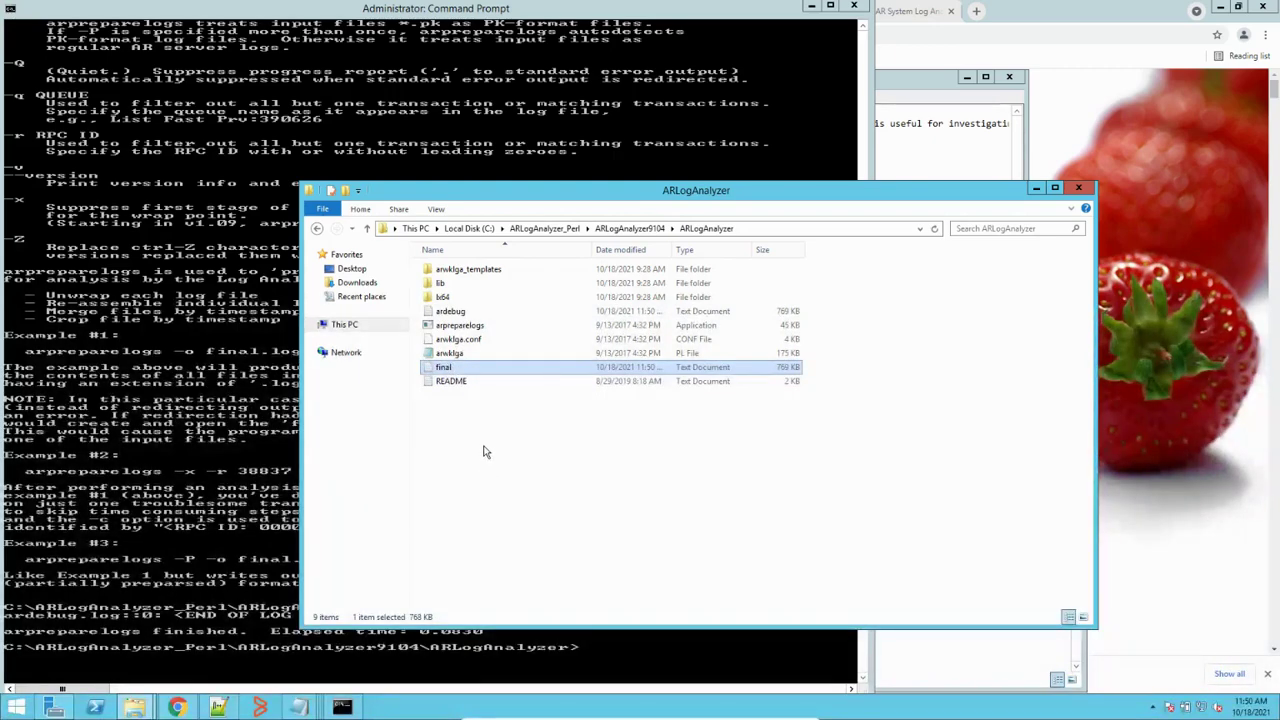
# Switch to Command Prompt and recall the command perl ./arwklga.pl -w www final.log.
pyautogui.click(232, 434)
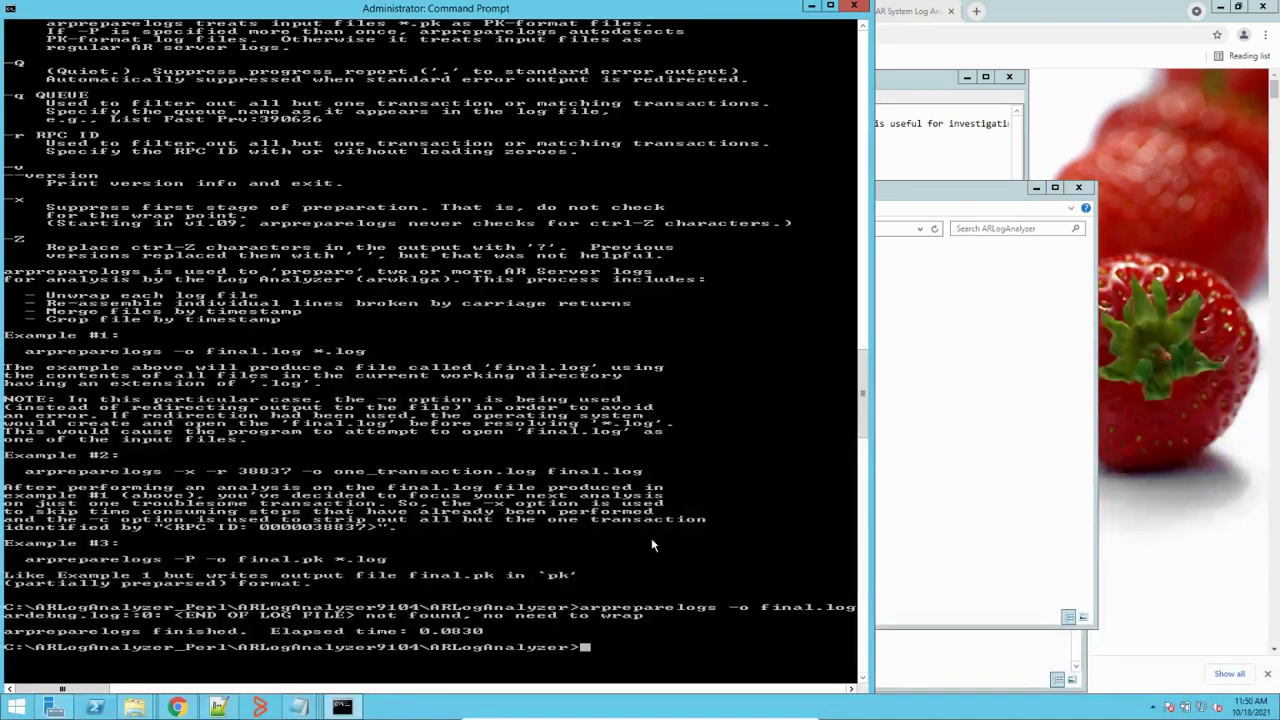
pyautogui.press('Up')
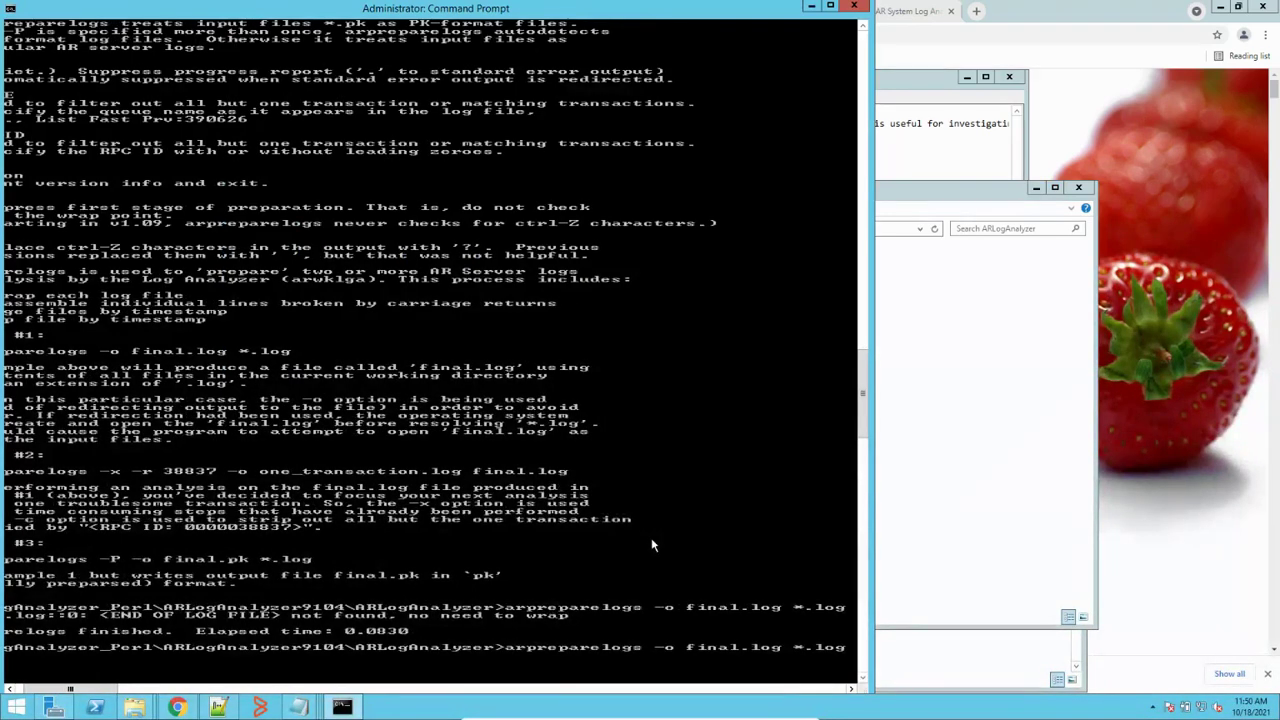
pyautogui.press('Up')
pyautogui.press('Up')
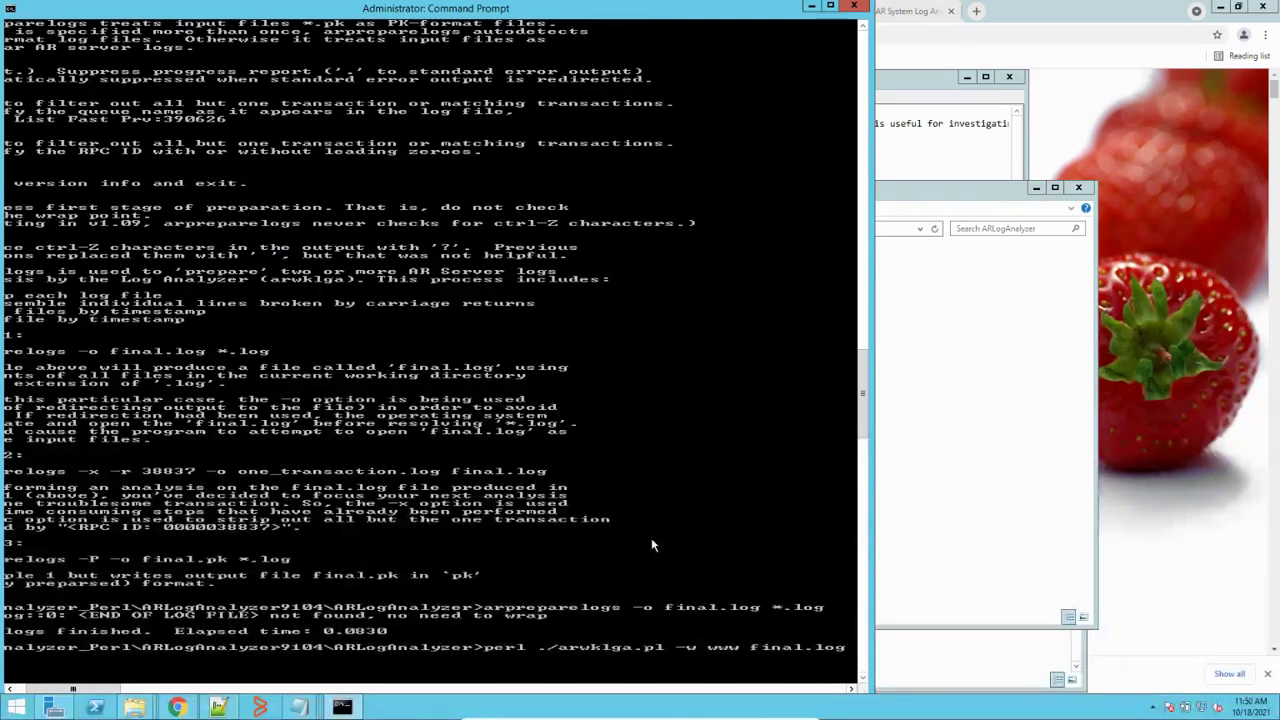
pyautogui.press('Up')
pyautogui.press('Down')
# Compare the perl ./arwklga.pl command with the README, view the Strawberry Perl releases page, and return to Command Prompt.
pyautogui.moveTo(298, 707)
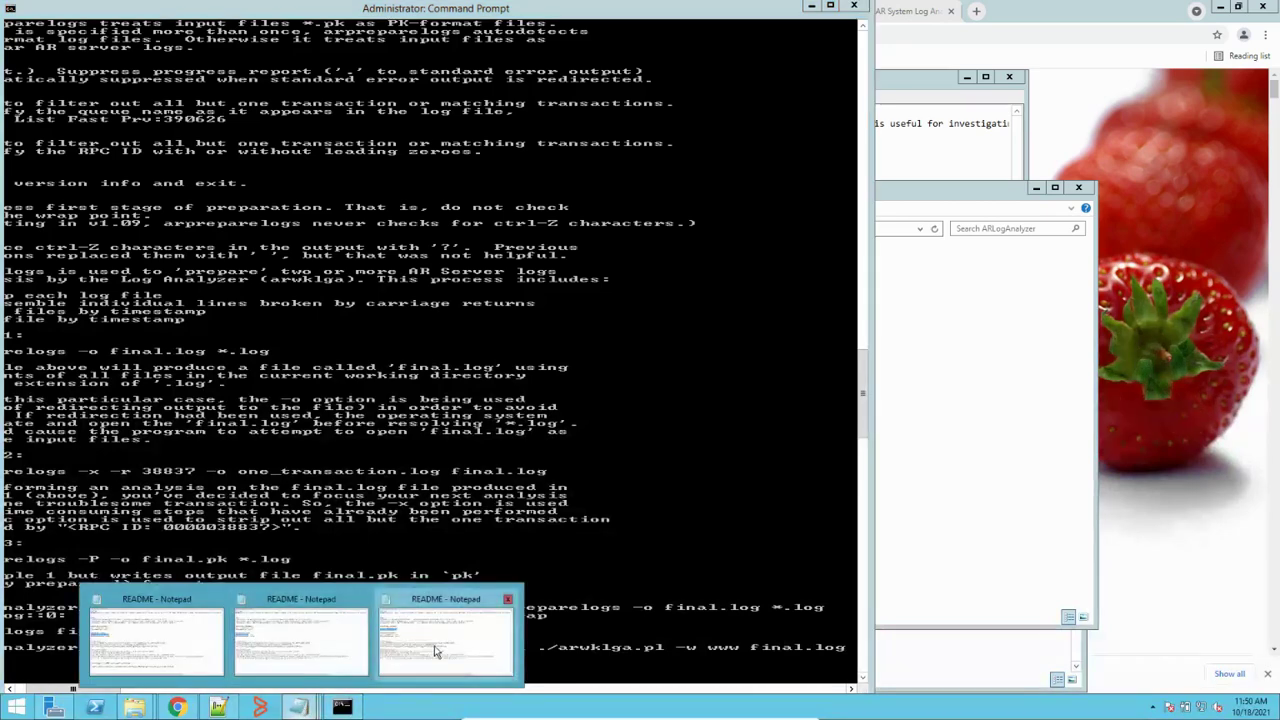
pyautogui.click(435, 652)
pyautogui.moveTo(80, 280); pyautogui.dragTo(172, 281)
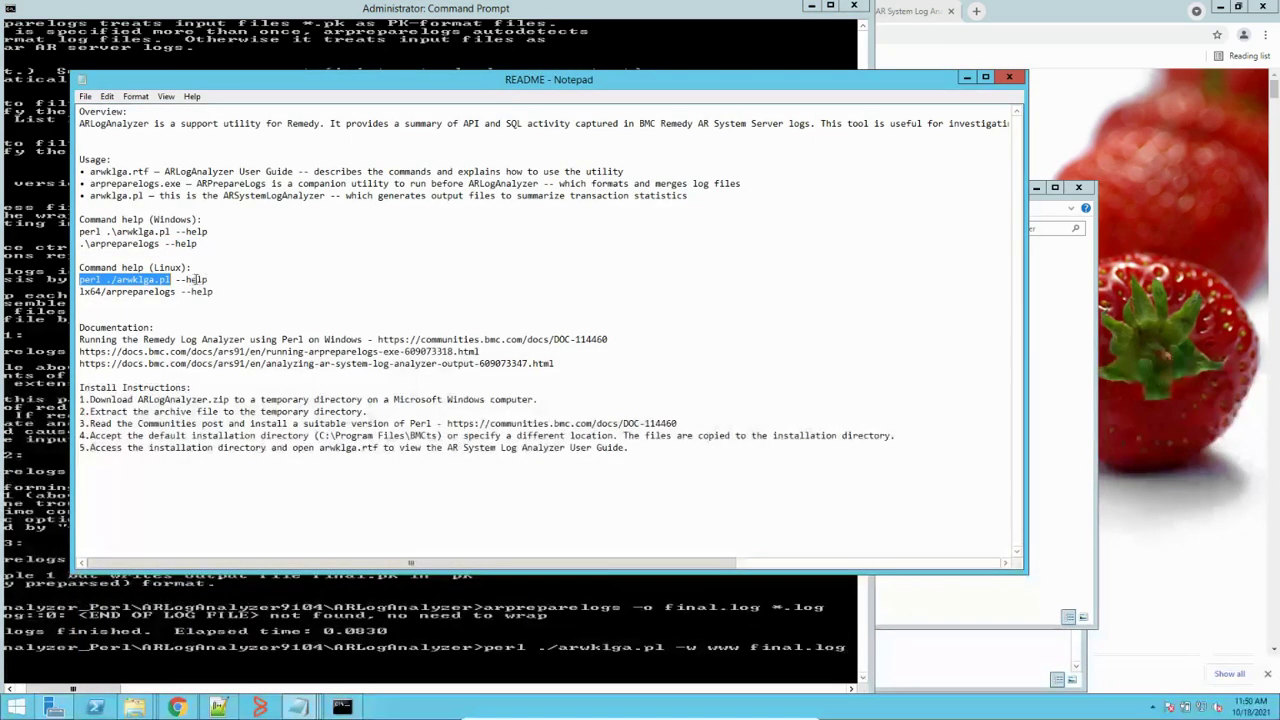
pyautogui.click(640, 620)
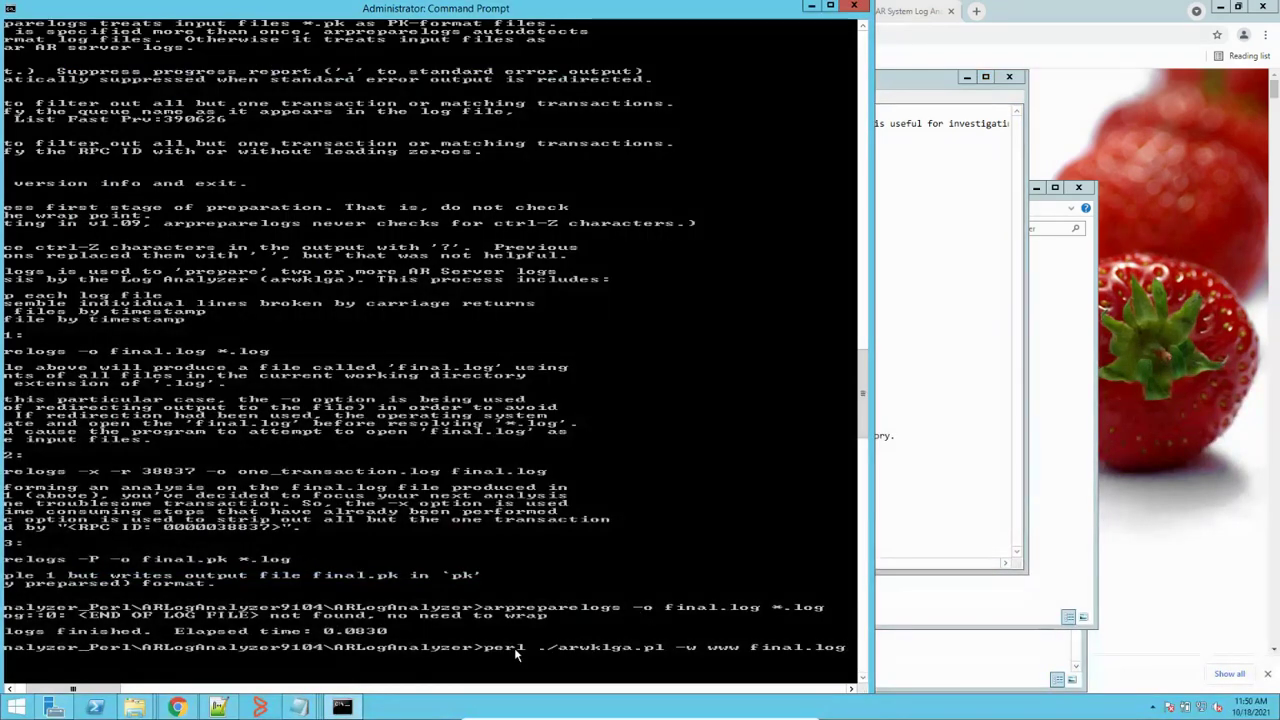
pyautogui.click(176, 707)
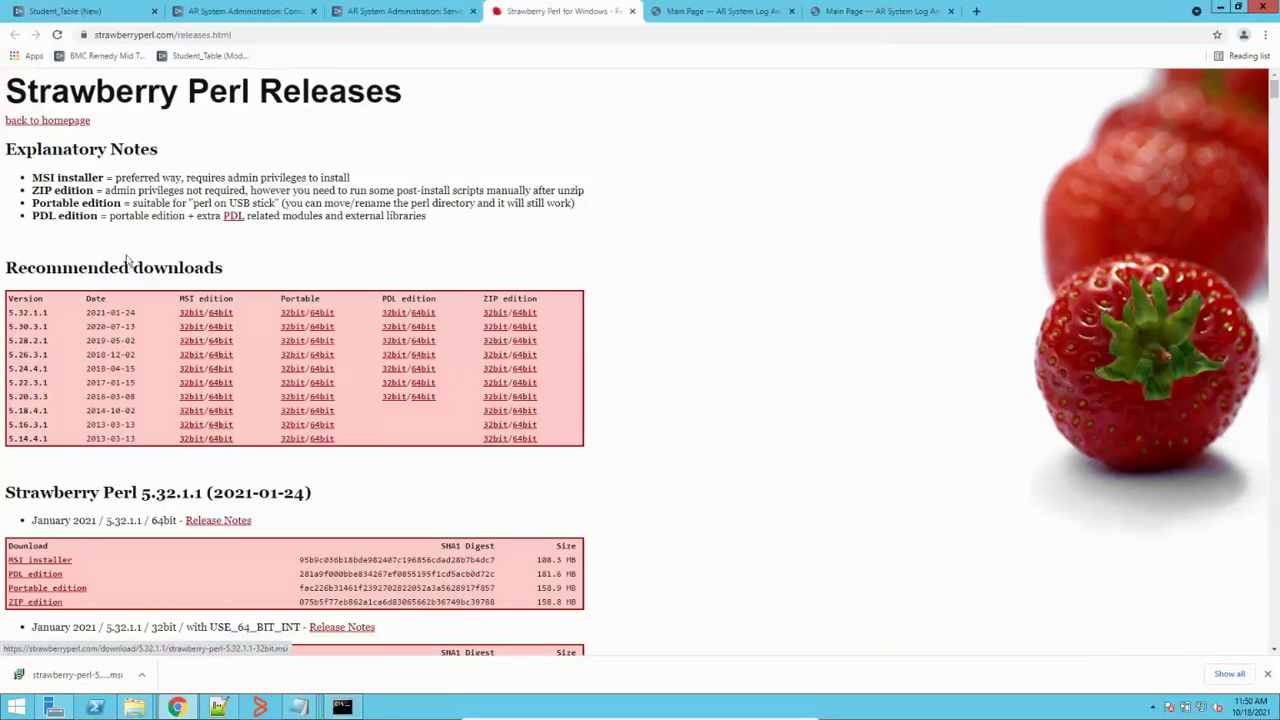
pyautogui.click(342, 707)
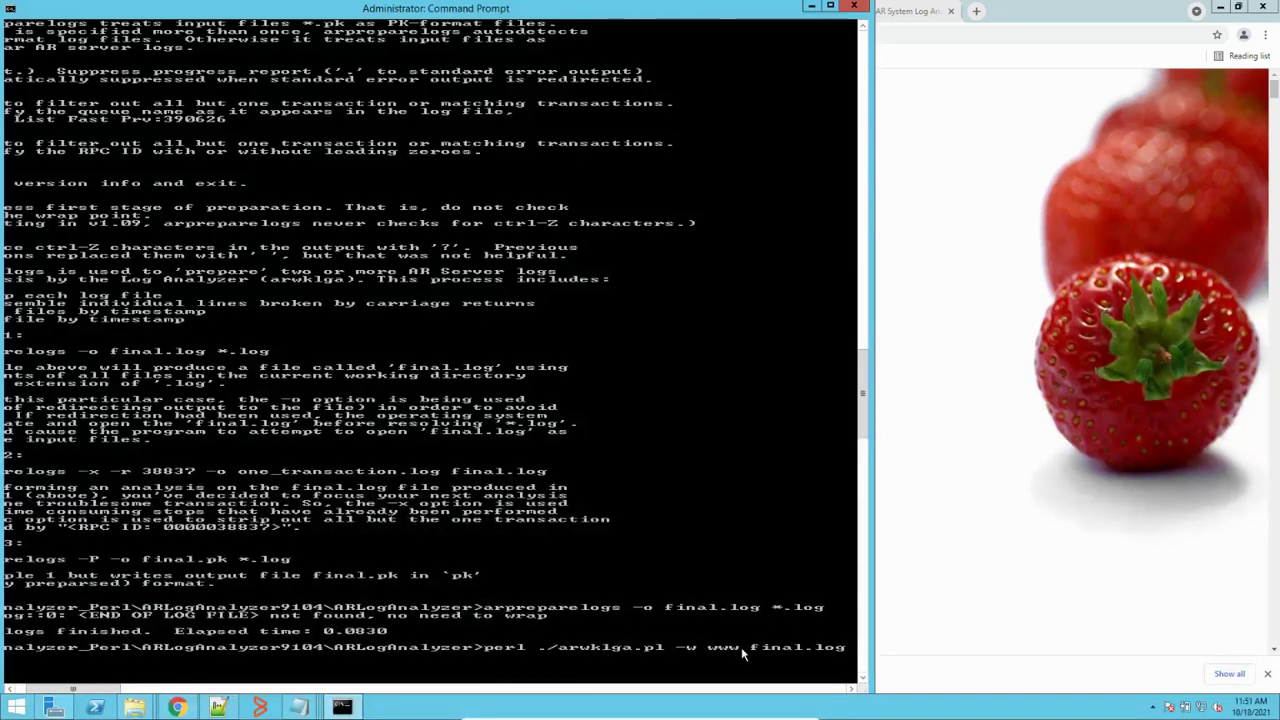
# Replace the output folder www with ardebug and run perl ./arwklga.pl -w ardebug final.log.
pyautogui.press('Left')
pyautogui.press('Left')
pyautogui.press('Left')
pyautogui.press('Left')
pyautogui.press('Left')
pyautogui.press('Left')
pyautogui.press('Left')
pyautogui.press('BackSpace')
pyautogui.press('BackSpace')
pyautogui.press('BackSpace')
pyautogui.press('BackSpace')
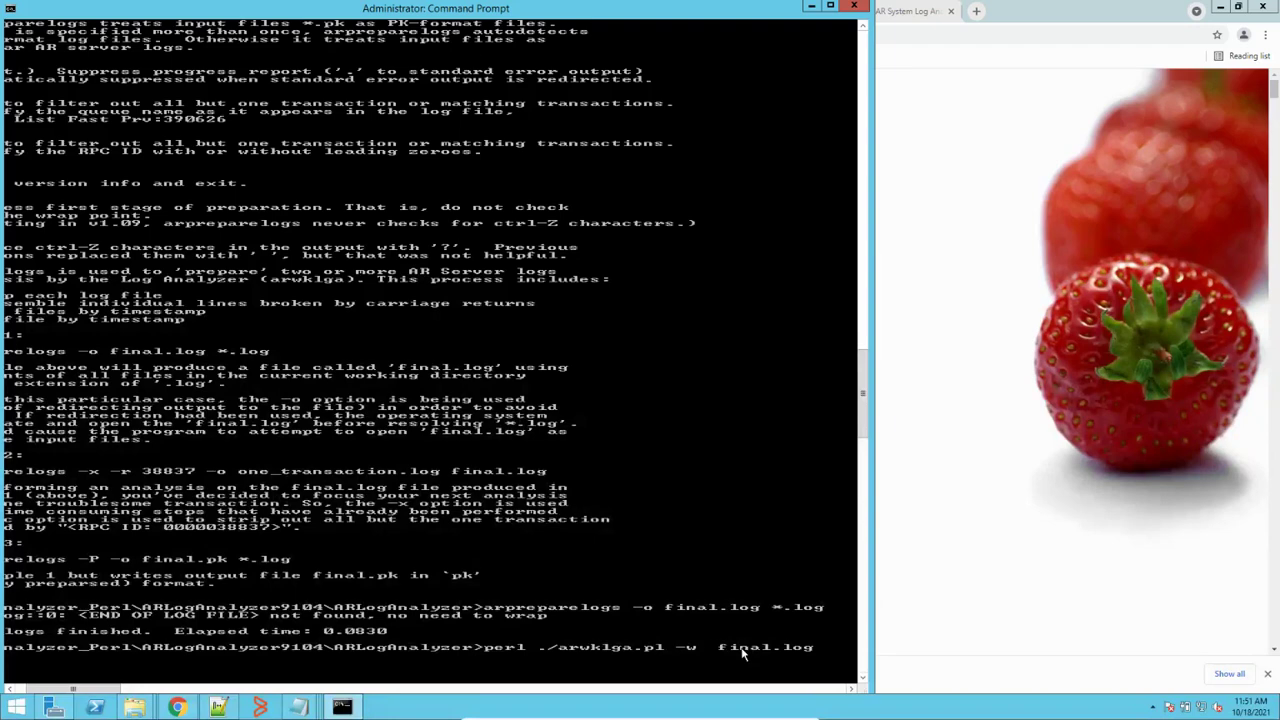
pyautogui.write('ardebug')
pyautogui.write('g')
pyautogui.press('Right')
pyautogui.press('Right')
pyautogui.press('Right')
pyautogui.press('Right')
pyautogui.press('Right')
pyautogui.press('Right')
pyautogui.press('Right')
pyautogui.press('Right')
pyautogui.press('Right')
pyautogui.press('Right')
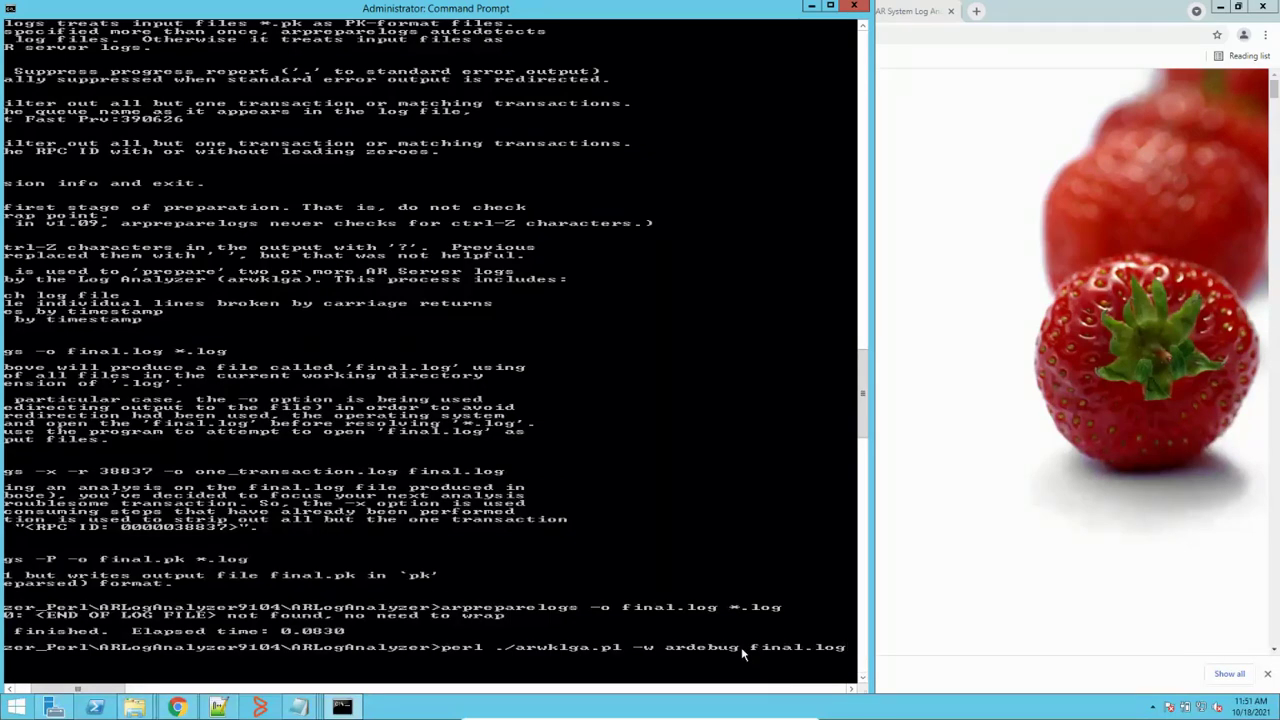
pyautogui.press('Return')
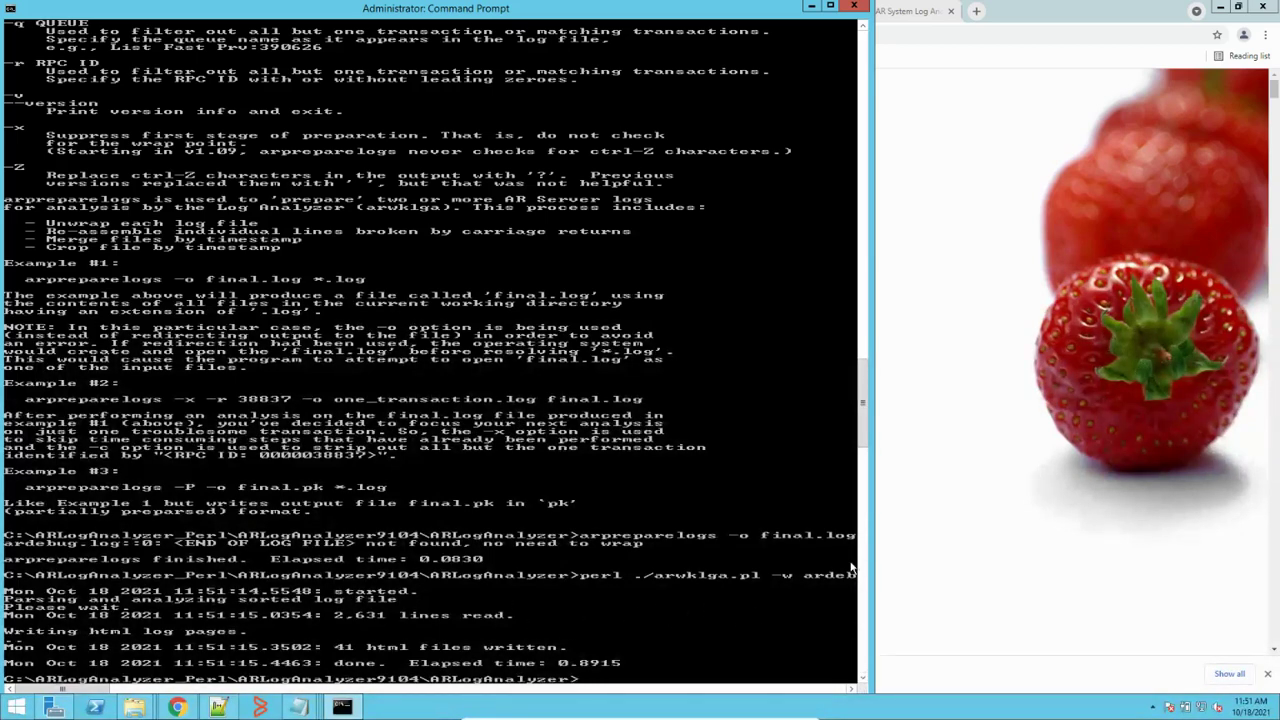
# Switch to the ARLogAnalyzer folder in File Explorer, refresh it, and open the index page from the ardebug folder in Chrome.
pyautogui.moveTo(134, 706)
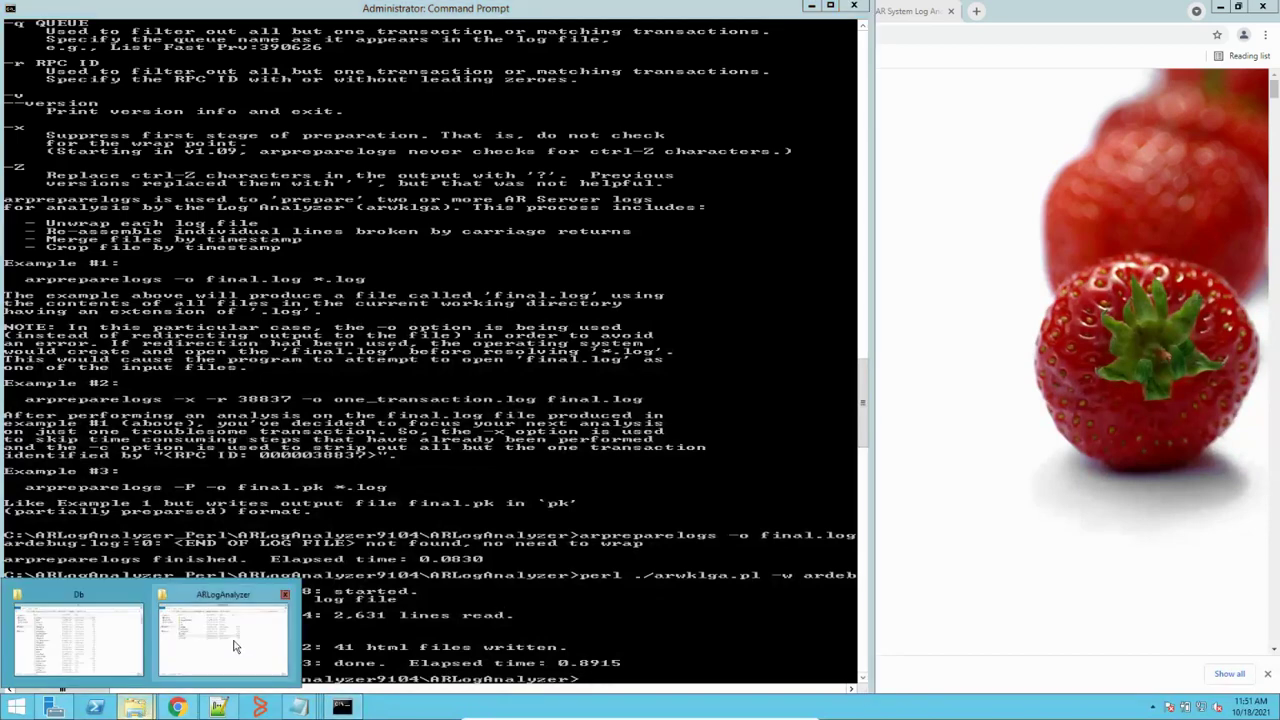
pyautogui.click(234, 646)
pyautogui.rightClick(565, 463)
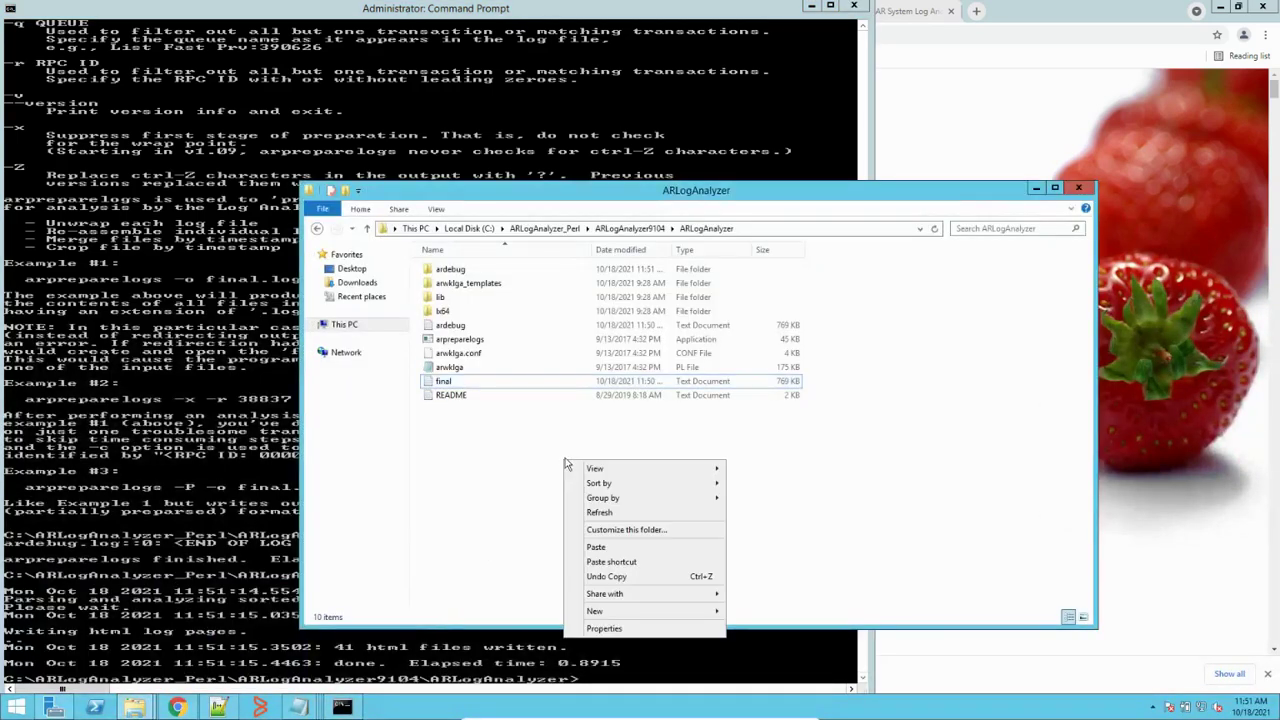
pyautogui.click(599, 512)
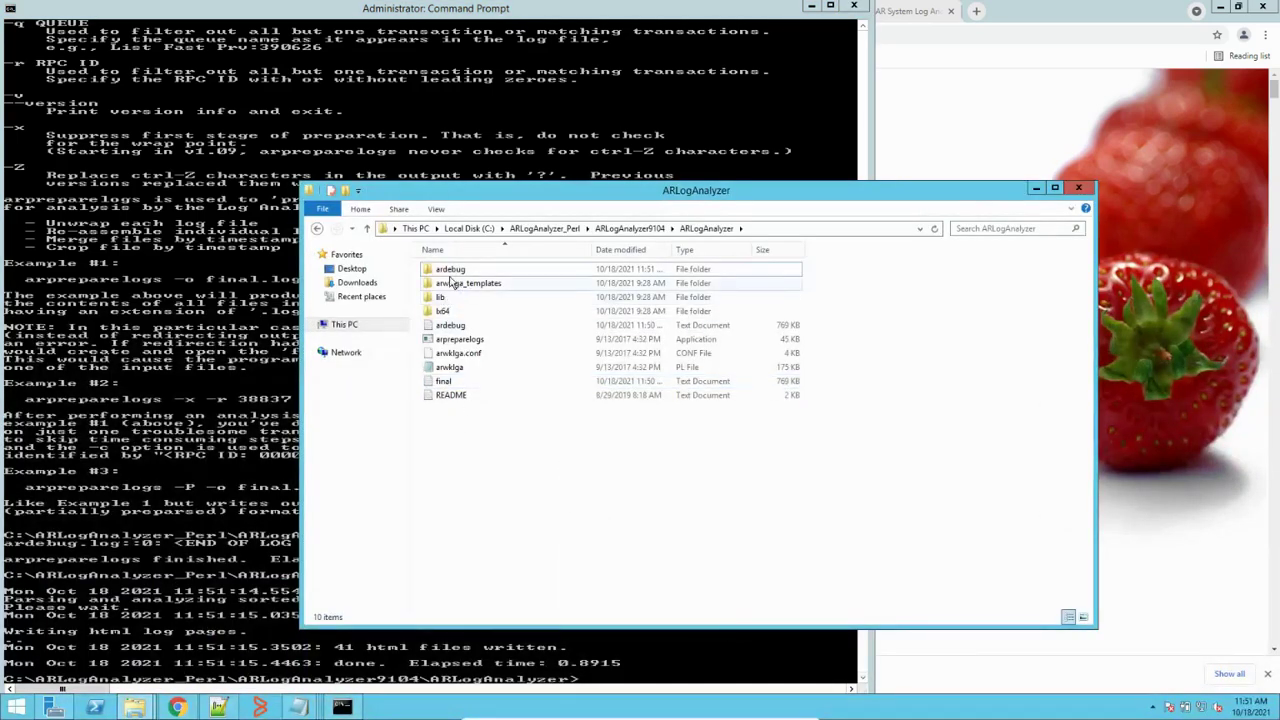
pyautogui.doubleClick(446, 274)
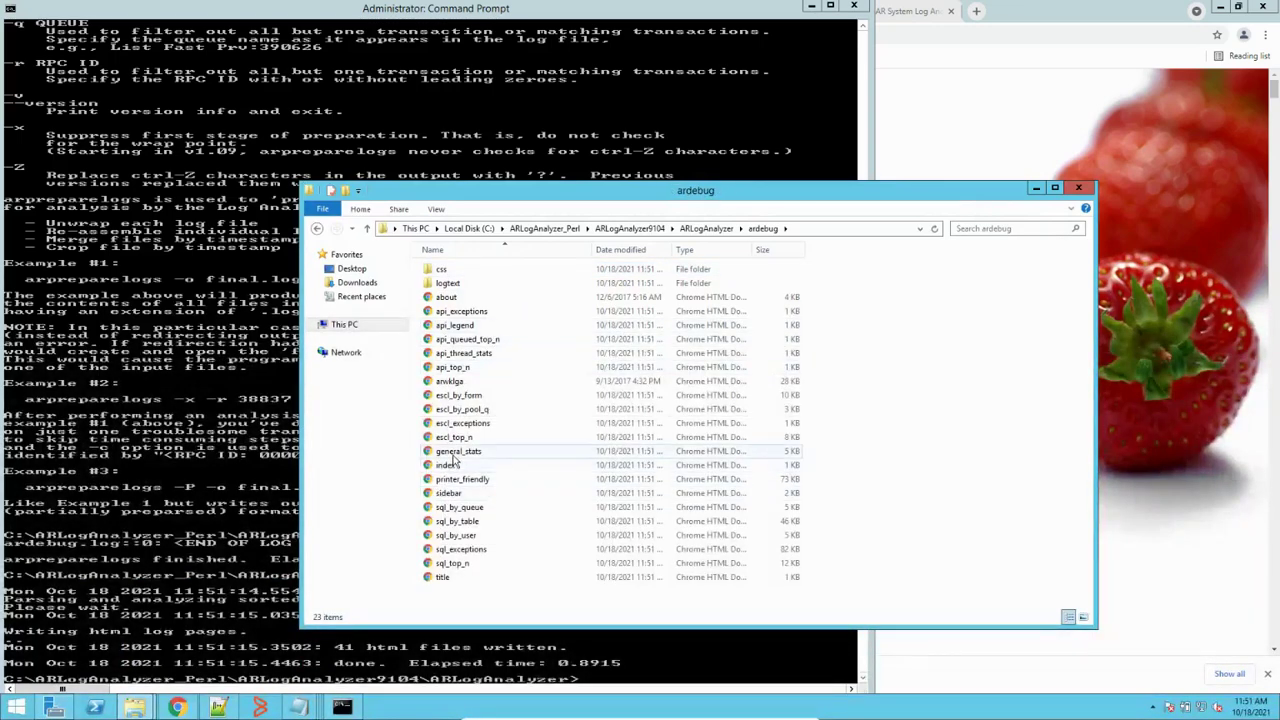
pyautogui.doubleClick(449, 466)
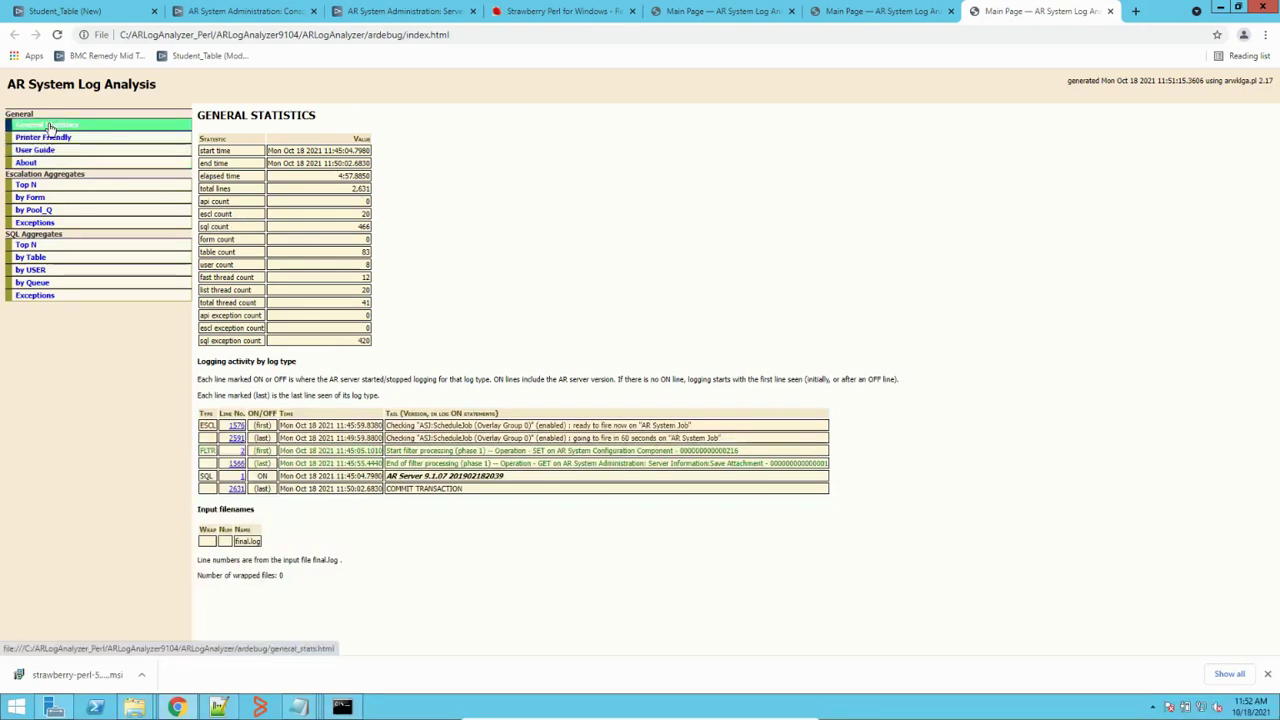
# Examine the Top N list of longest-running SQL statements, highlighting the run time and SQL text of the slowest statement.
pyautogui.click(20, 244)
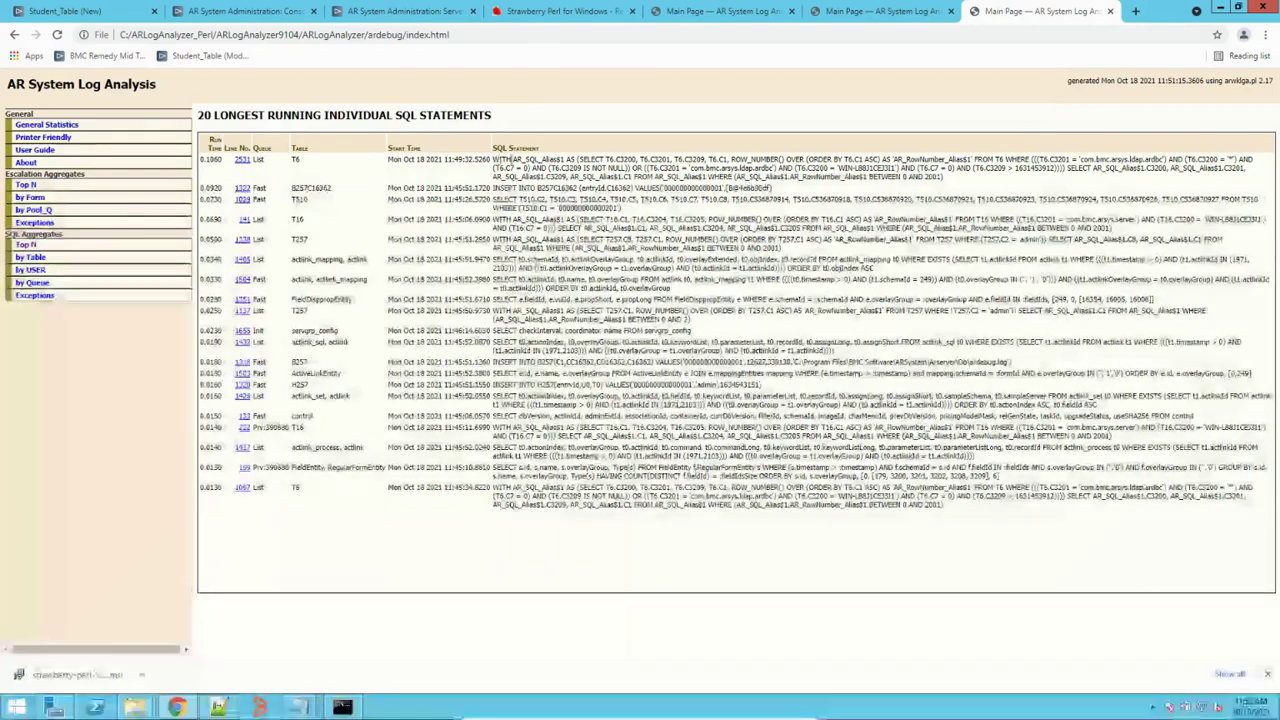
pyautogui.moveTo(493, 158); pyautogui.dragTo(908, 188)
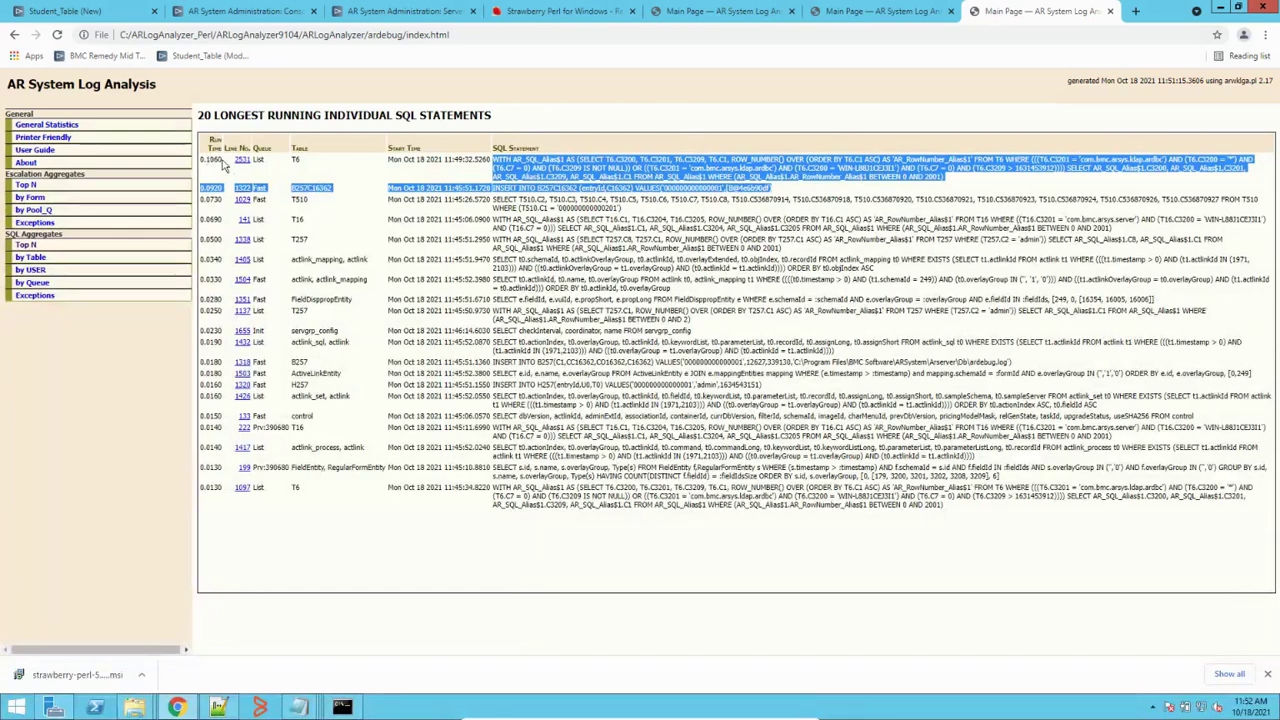
pyautogui.moveTo(224, 161); pyautogui.dragTo(201, 158)
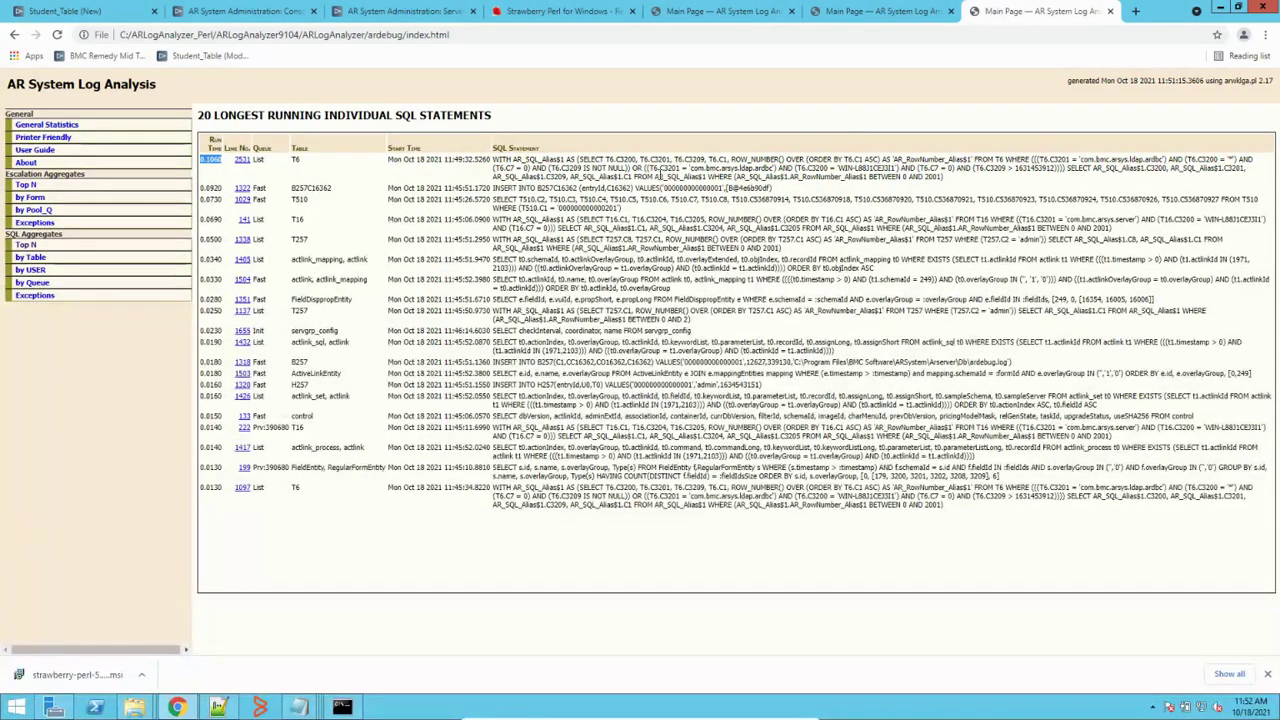
pyautogui.click(660, 168)
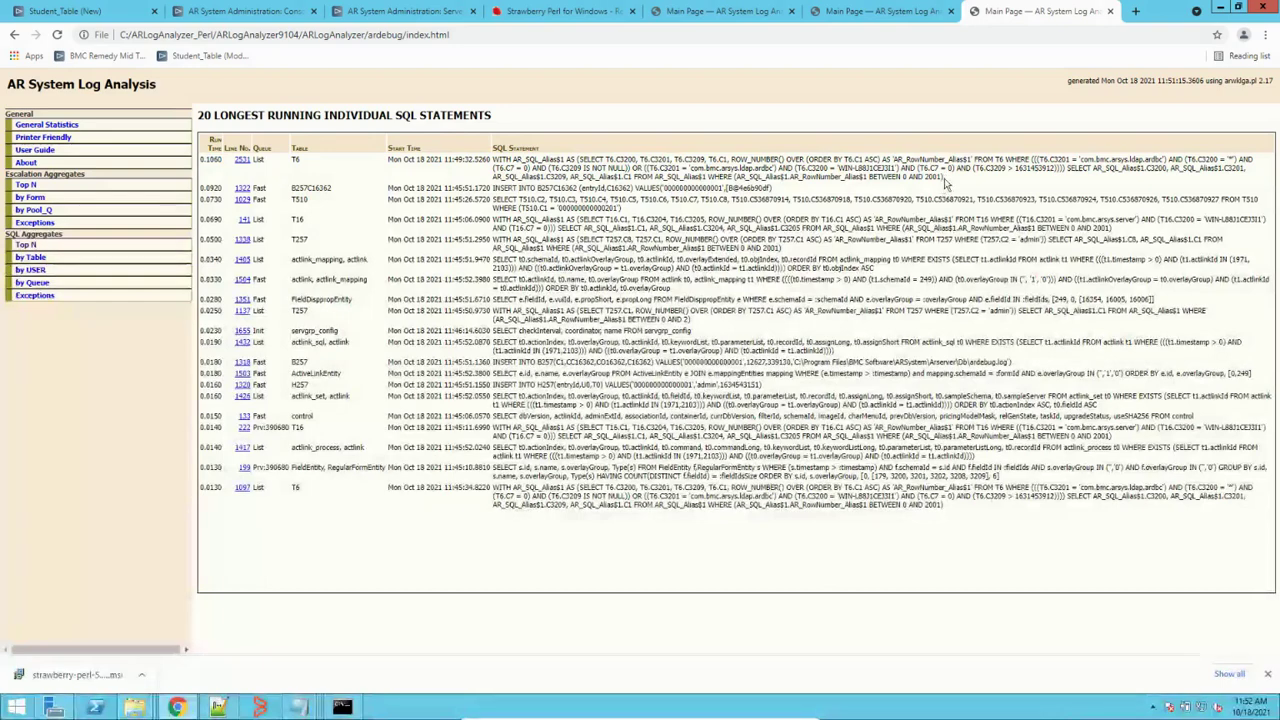
pyautogui.tripleClick(748, 187)
pyautogui.moveTo(944, 177); pyautogui.dragTo(494, 160)
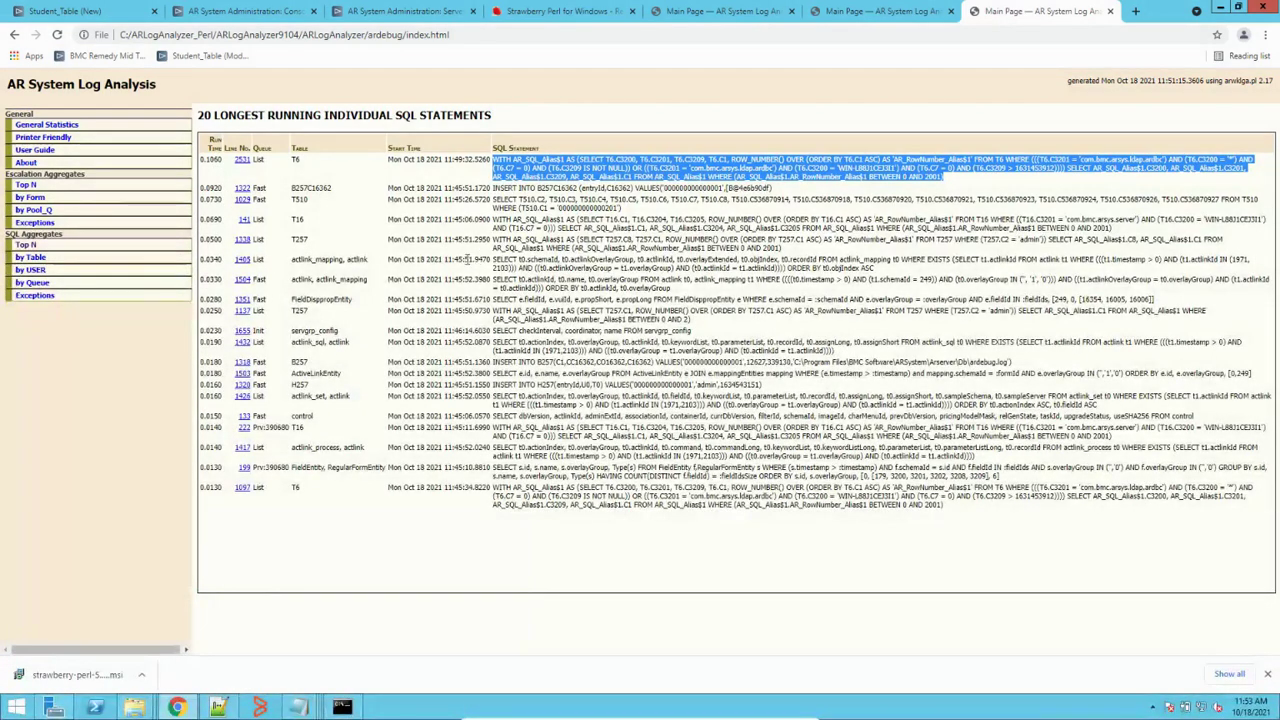
# Review the SQL aggregates by Table, including the log text behind B257C16362's maximum time, plus the aggregates by USER and by Queue.
pyautogui.click(29, 263)
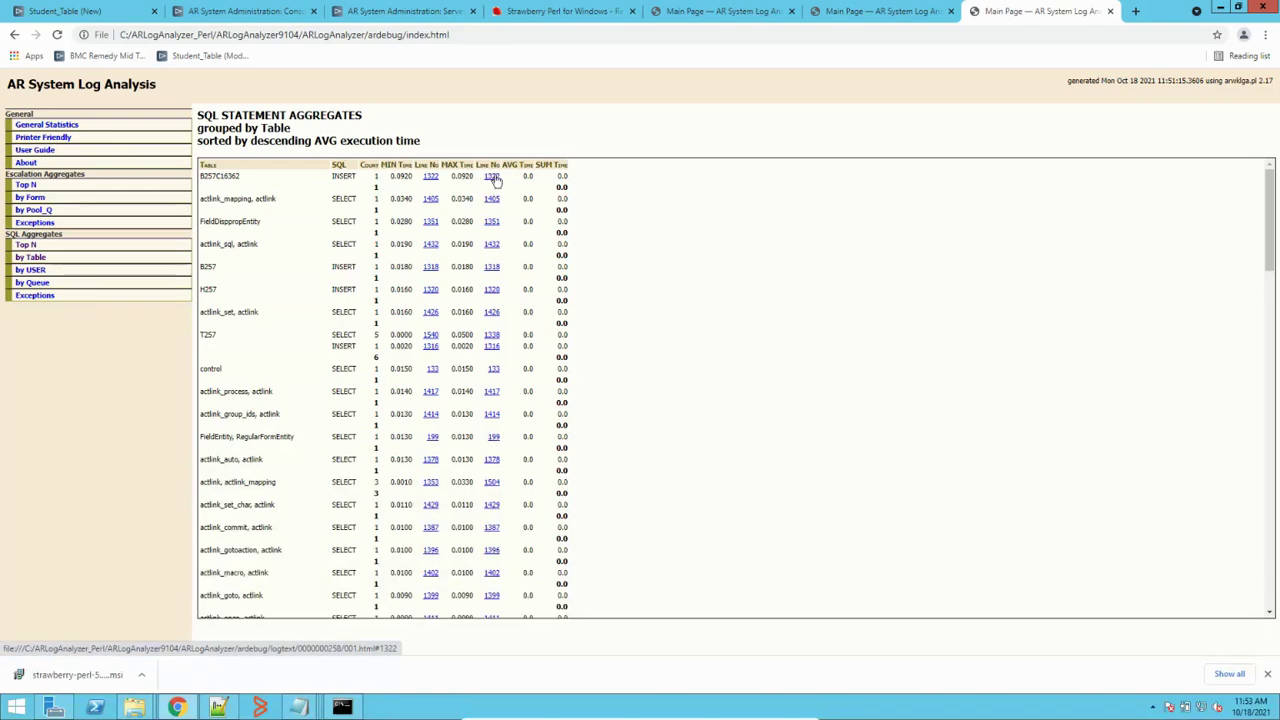
pyautogui.click(491, 177)
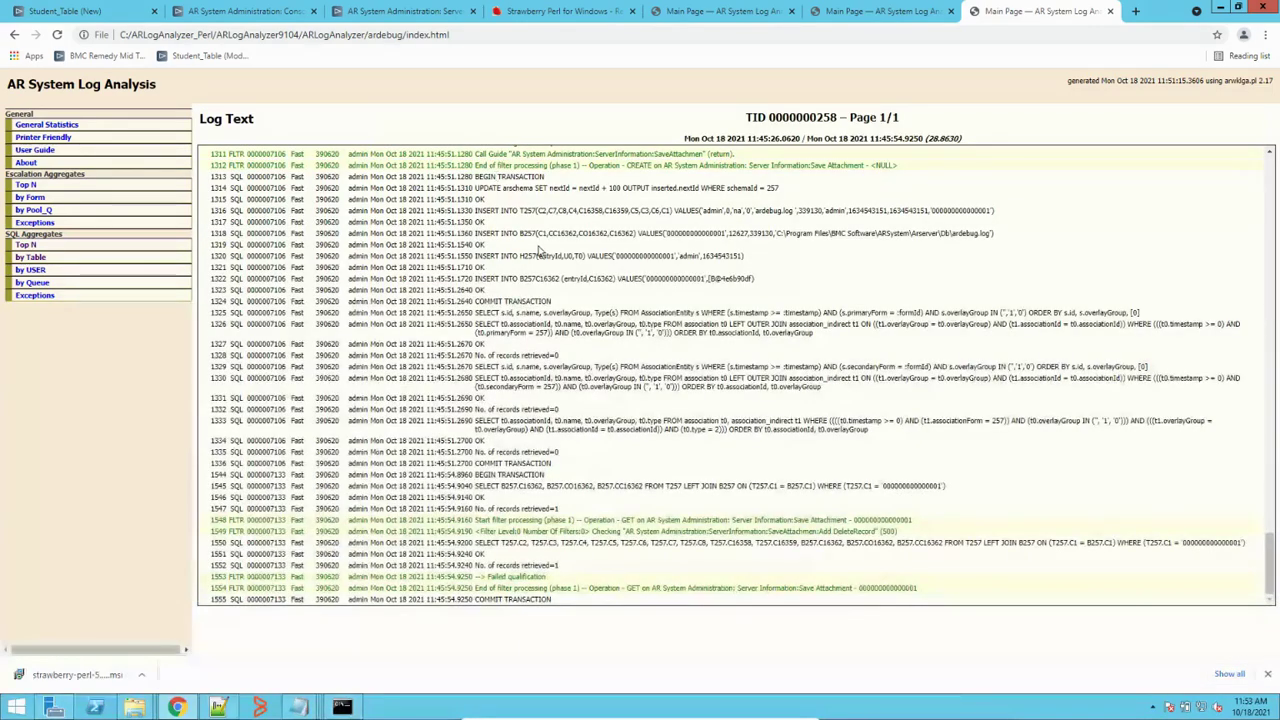
pyautogui.click(41, 259)
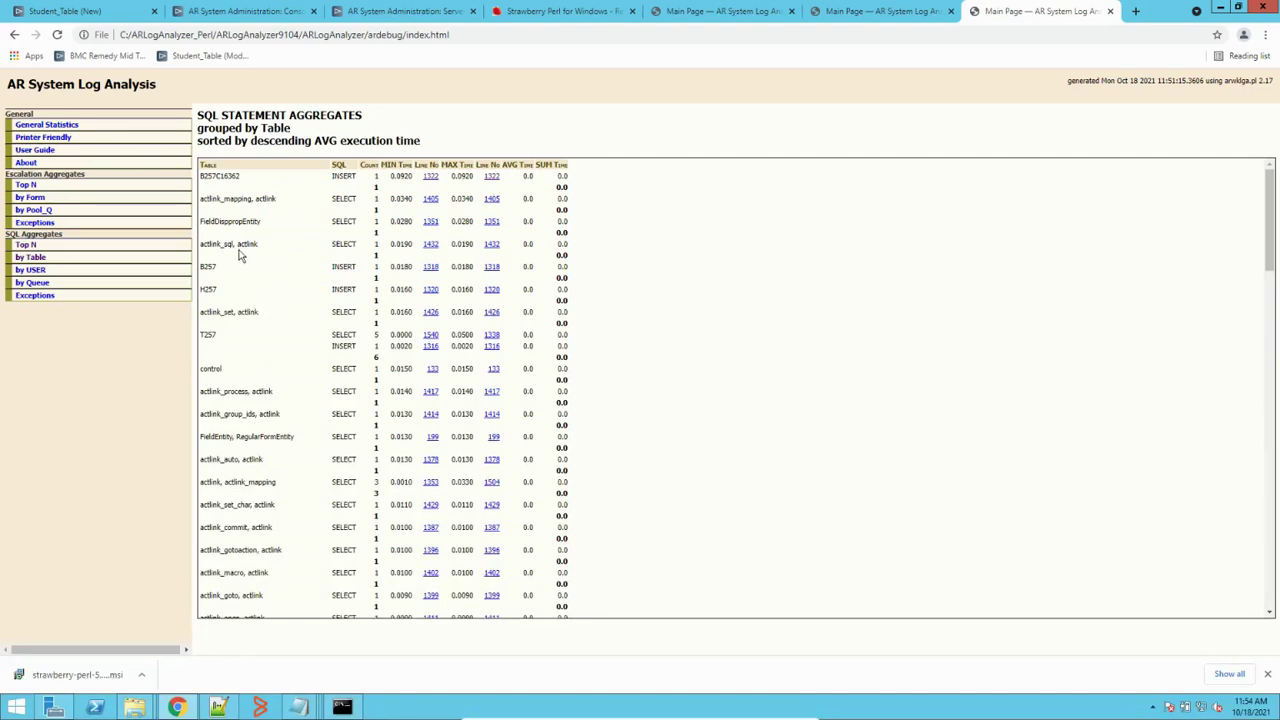
pyautogui.click(28, 270)
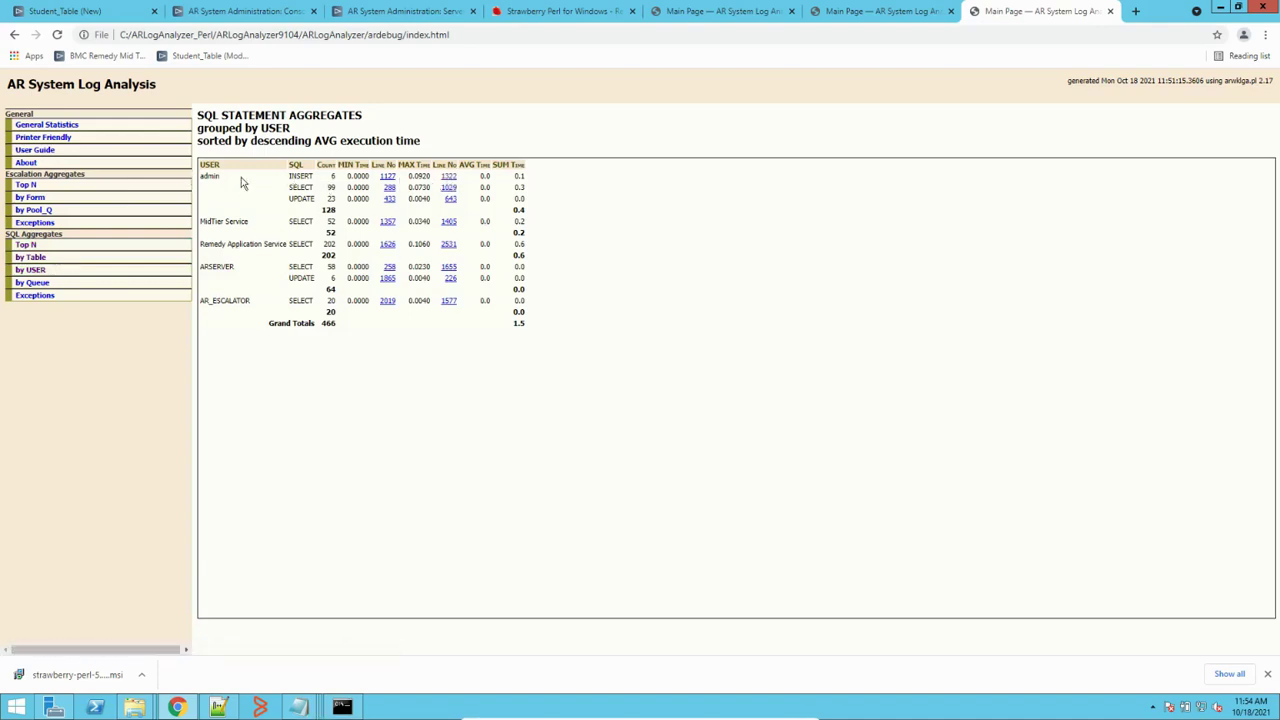
pyautogui.click(32, 283)
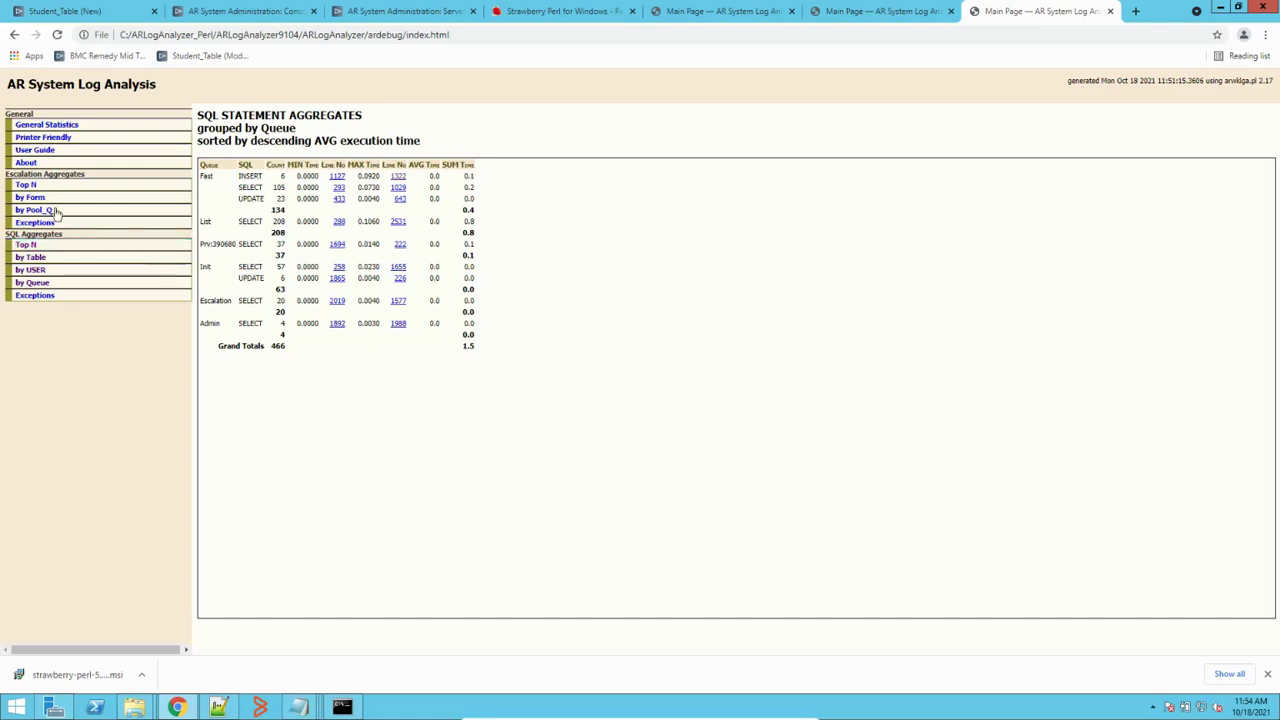
# Review the Top N escalations and the escalation aggregates by Form, including the log text behind AP:Rule Definition's minimum time.
pyautogui.click(30, 186)
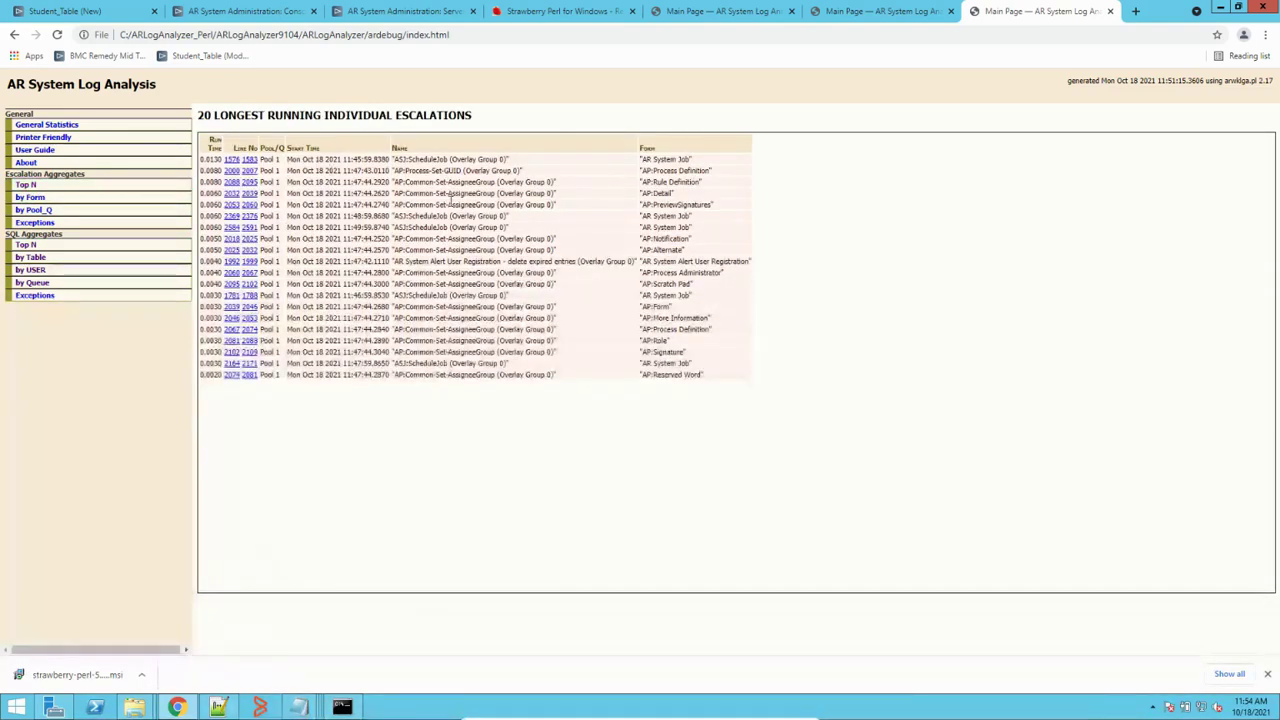
pyautogui.click(24, 198)
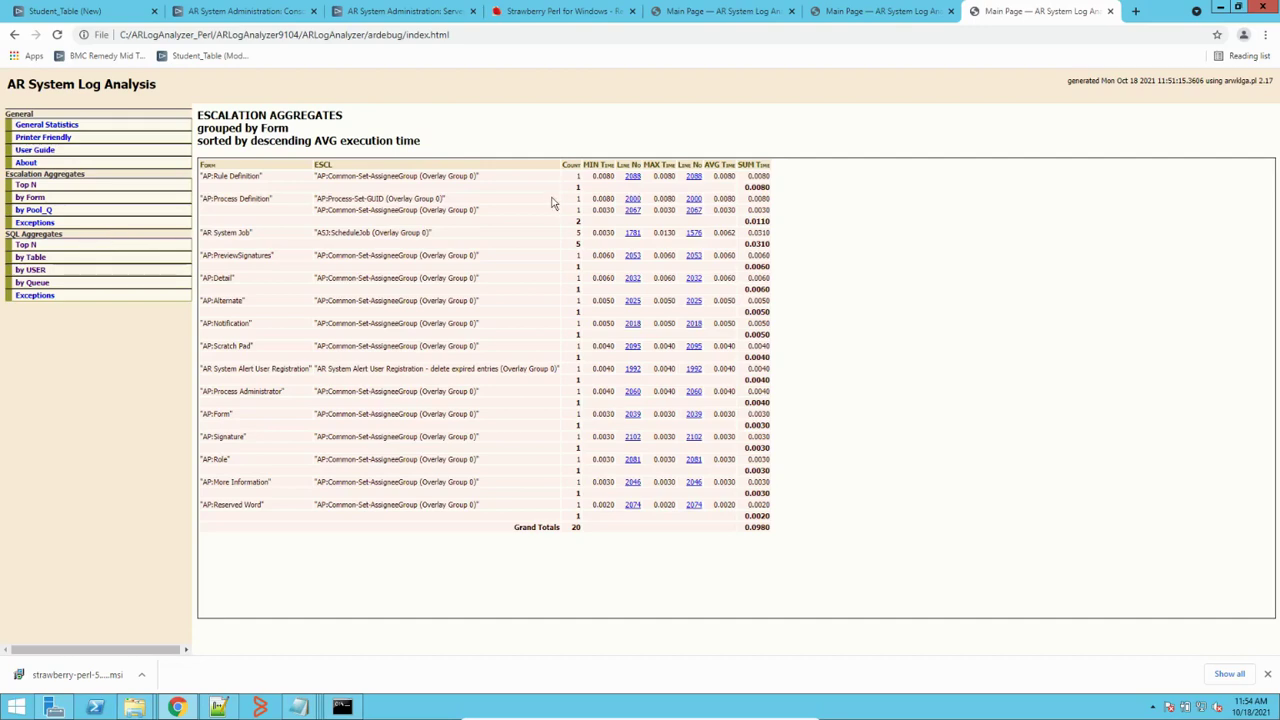
pyautogui.click(633, 177)
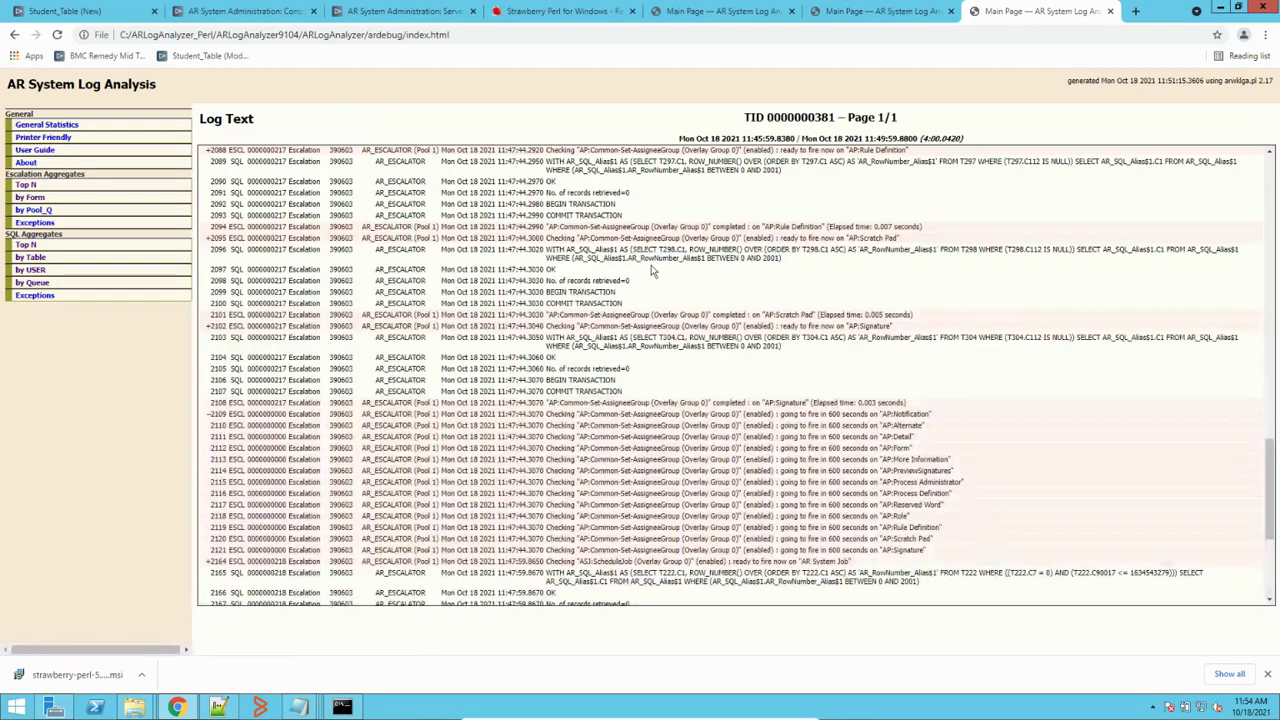